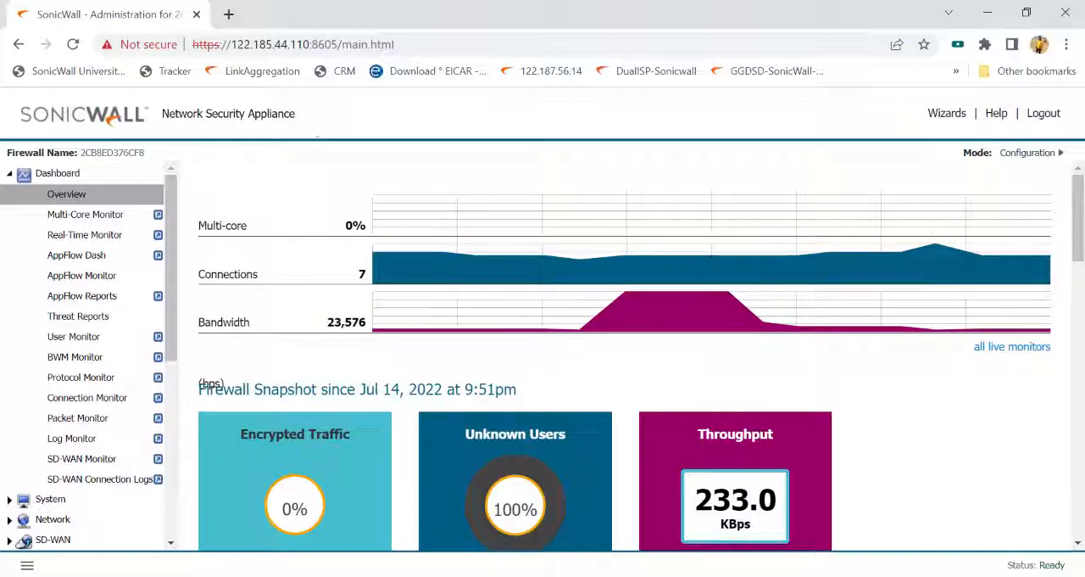
- Highlight the firewall's management address and its port number in the page URL
{"action": "left_click_drag", "start_coordinate": [231, 44], "coordinate": [299, 46]}
{"action": "left_click_drag", "start_coordinate": [193, 44], "coordinate": [325, 49]}
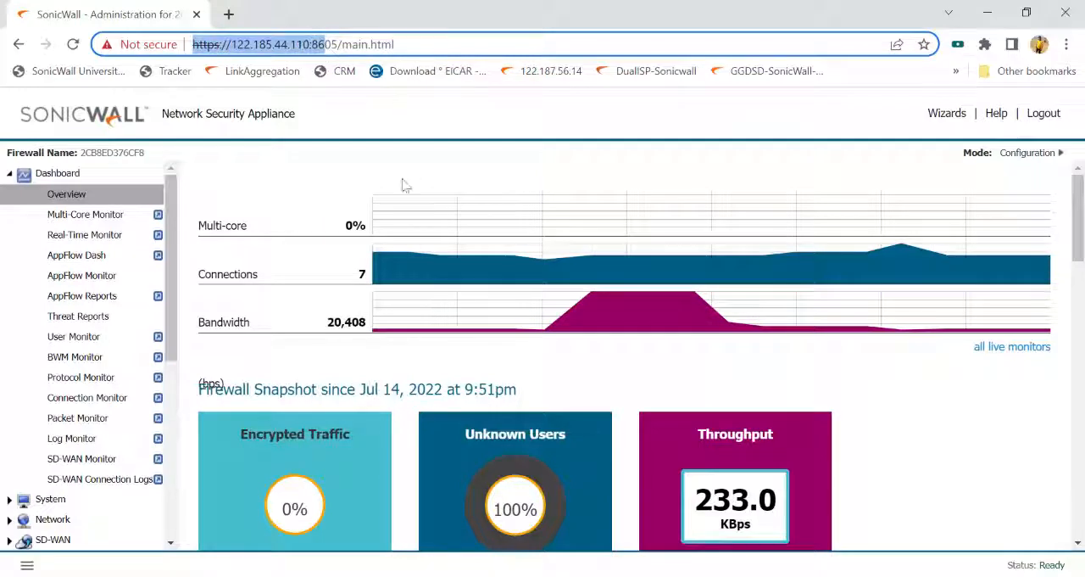
{"action": "left_click", "coordinate": [395, 44]}
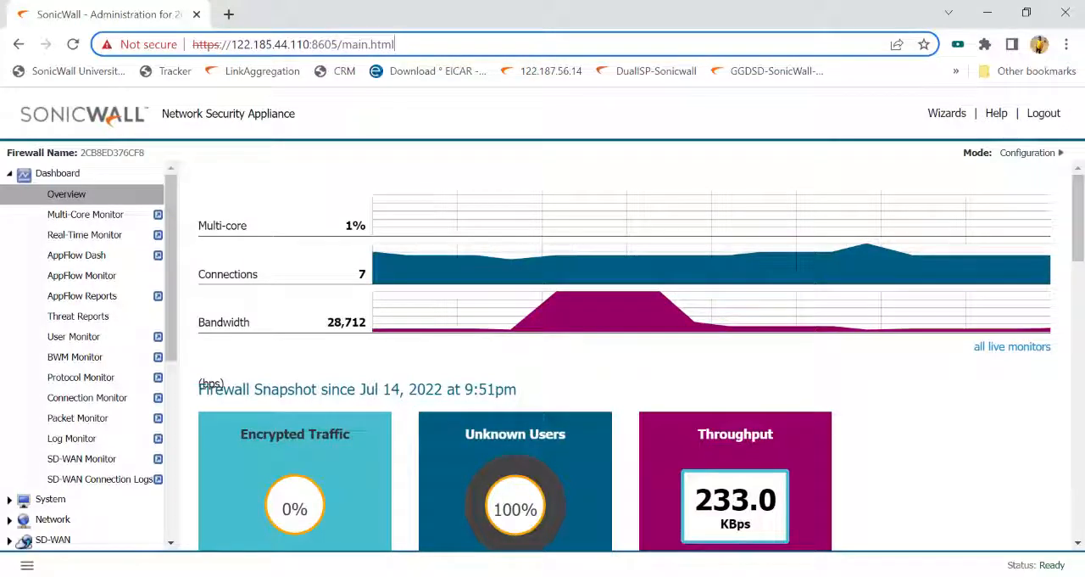
{"action": "left_click_drag", "start_coordinate": [311, 44], "coordinate": [332, 44]}
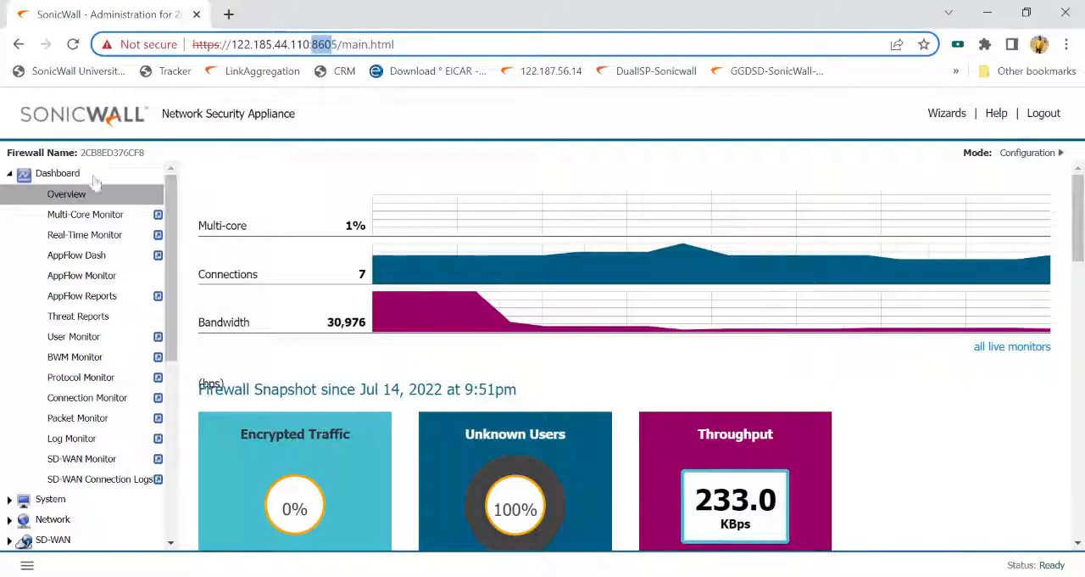
- Open the System Administration settings and examine the HTTP and HTTPS management ports
{"action": "left_click", "coordinate": [56, 499]}
{"action": "left_click", "coordinate": [85, 254]}
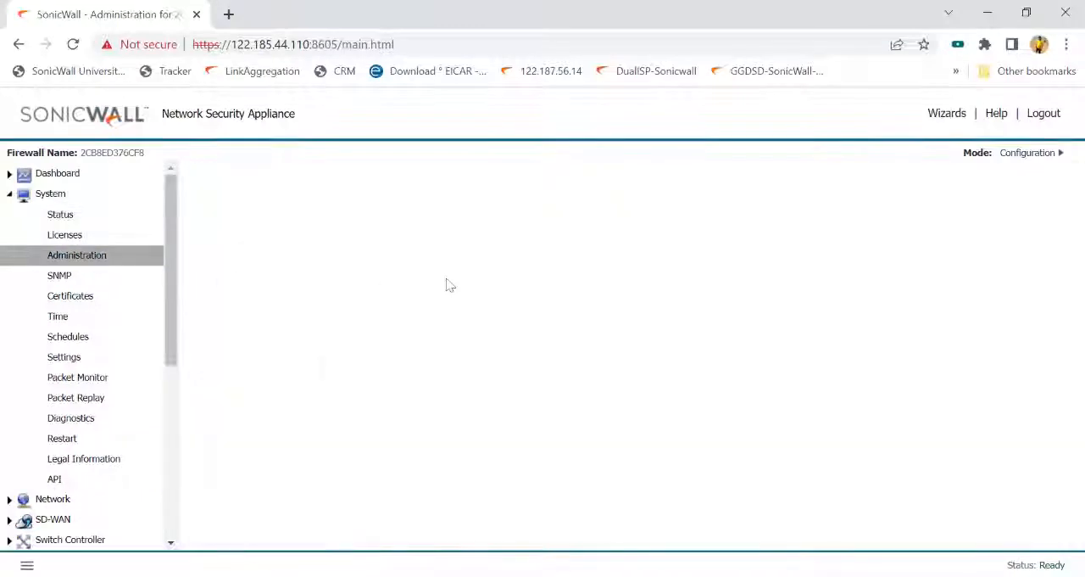
{"action": "scroll", "coordinate": [448, 296], "scroll_direction": "down", "scroll_amount": 15}
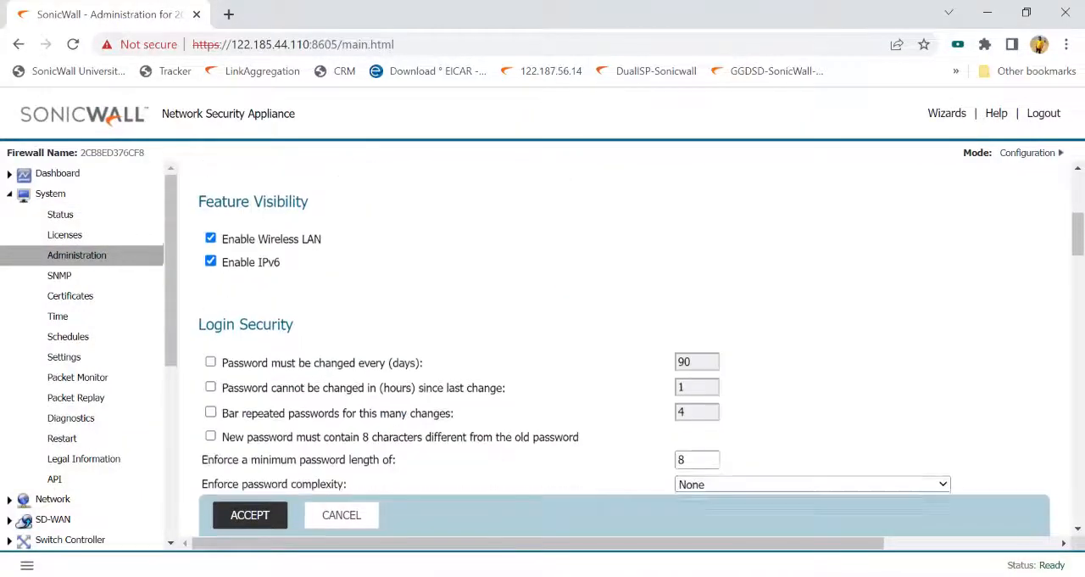
{"action": "scroll", "coordinate": [398, 269], "scroll_direction": "down", "scroll_amount": 15}
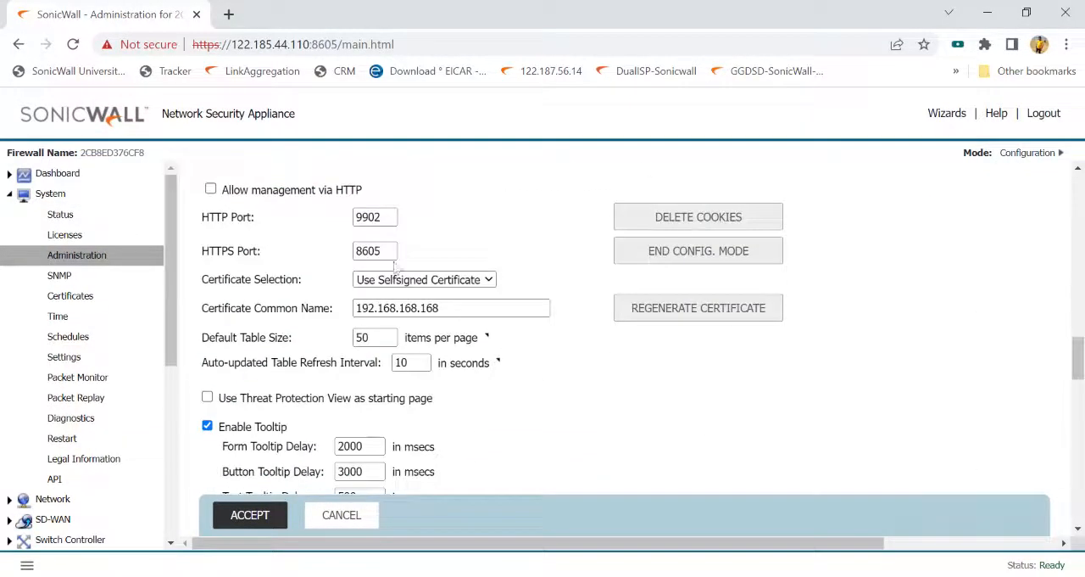
{"action": "left_click_drag", "start_coordinate": [389, 218], "coordinate": [355, 218]}
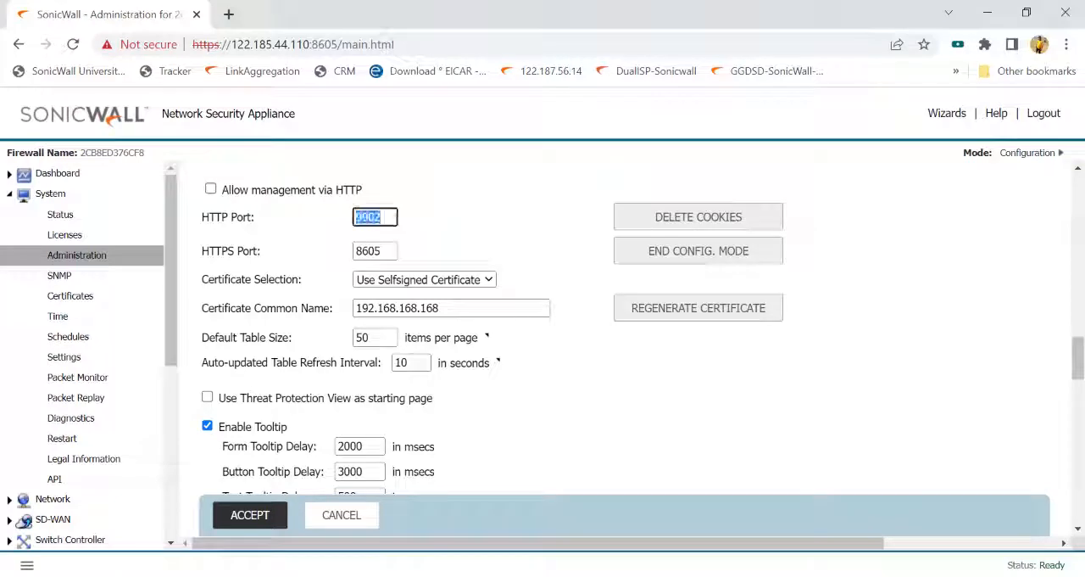
{"action": "left_click_drag", "start_coordinate": [383, 253], "coordinate": [355, 253]}
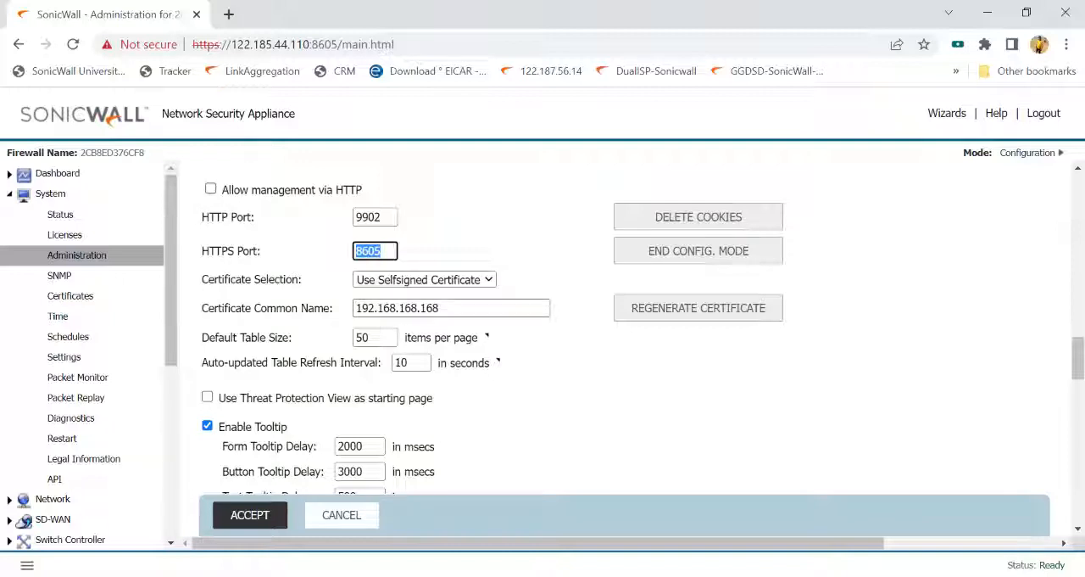
- Search the page for "ssh" to locate the SSH management port, and highlight the management port in the URL
{"action": "key", "text": "ctrl+f"}
{"action": "type", "text": "ssh"}
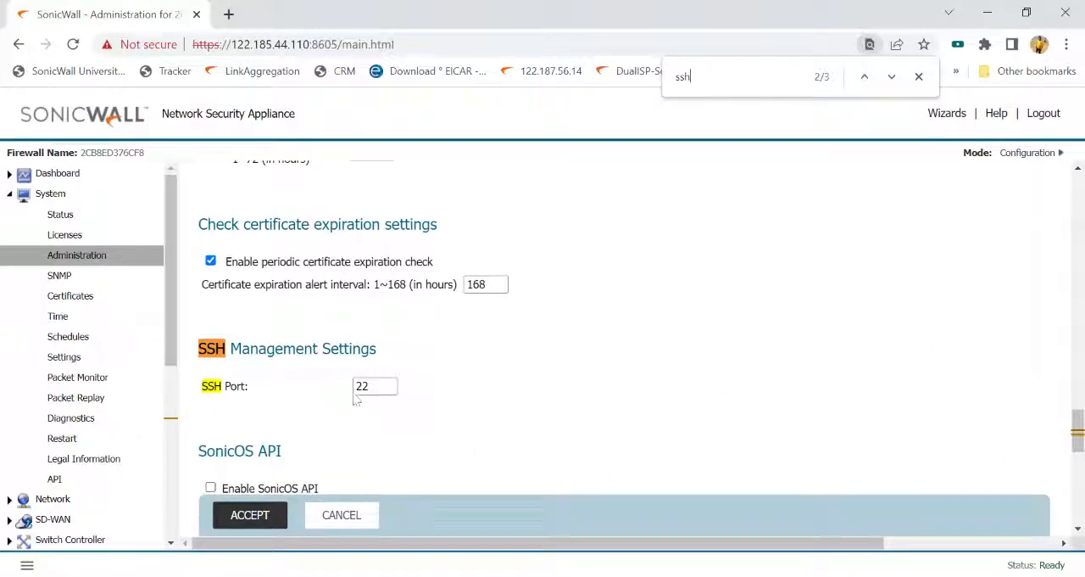
{"action": "left_click_drag", "start_coordinate": [311, 44], "coordinate": [338, 44]}
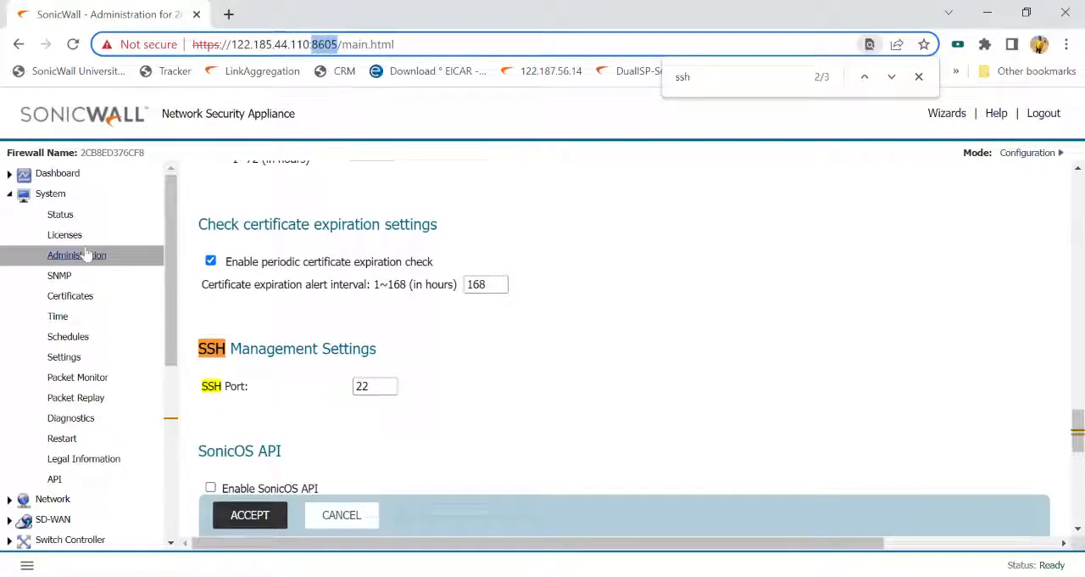
- Review the Administrator Name & Password section, including the old and new password fields
{"action": "scroll", "coordinate": [480, 383], "scroll_direction": "up", "scroll_amount": 4}
{"action": "scroll", "coordinate": [480, 384], "scroll_direction": "up", "scroll_amount": 15}
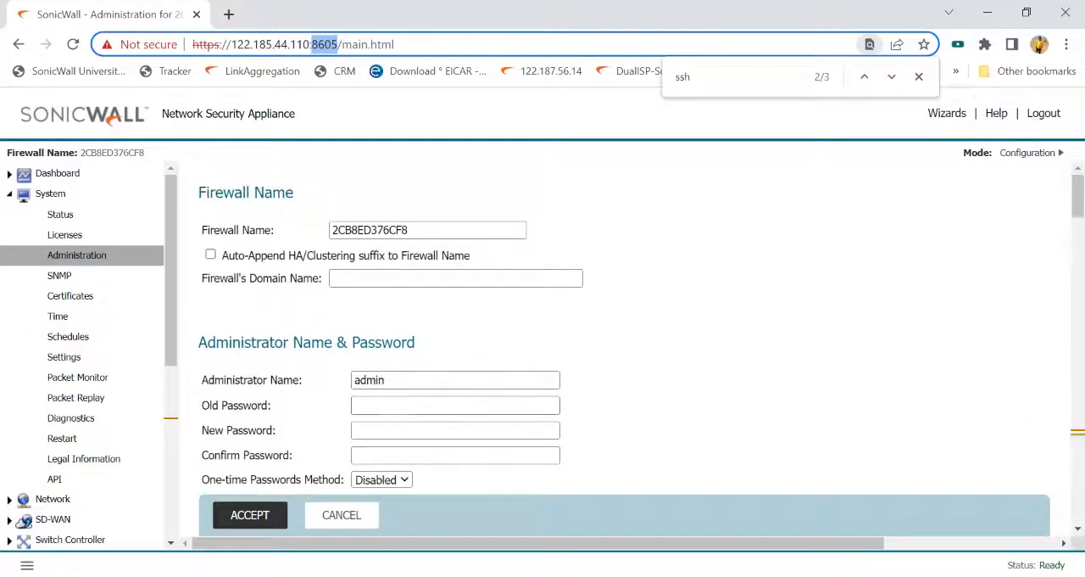
{"action": "left_click", "coordinate": [455, 405]}
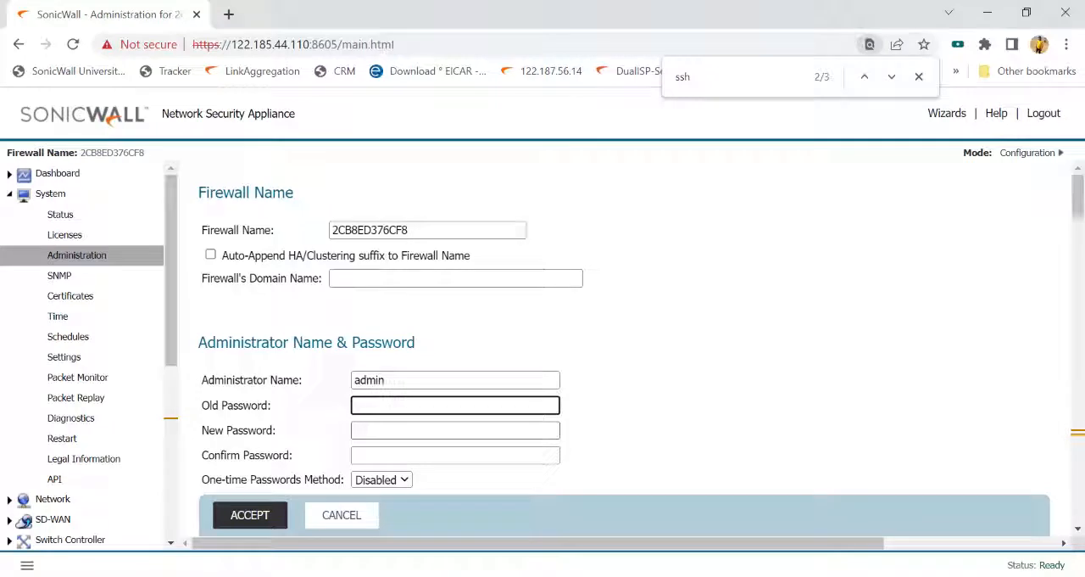
{"action": "left_click", "coordinate": [455, 430]}
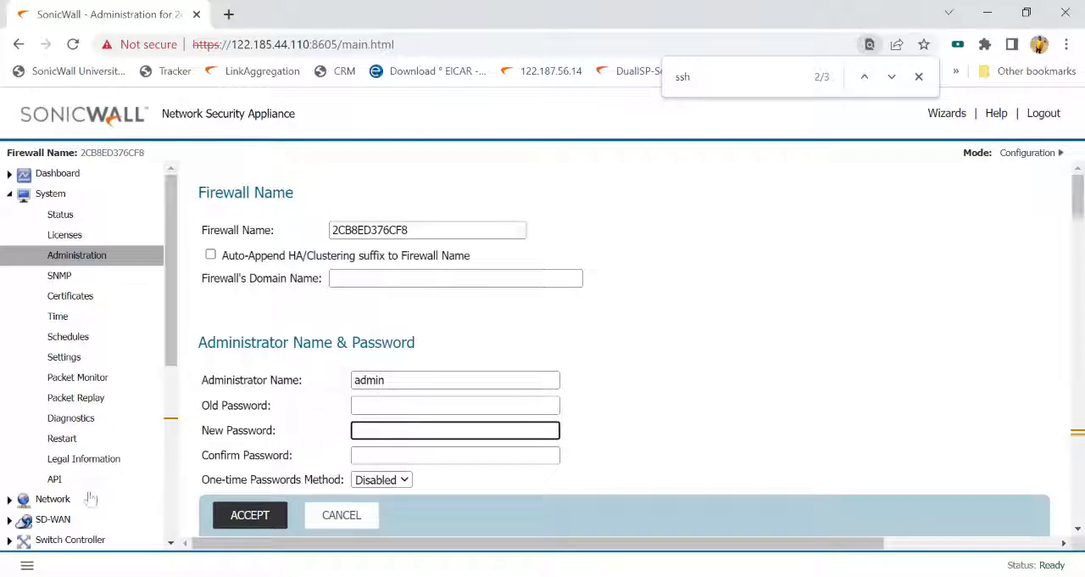
- Show the Network interface settings and open the configuration of the X0 LAN interface
{"action": "left_click", "coordinate": [56, 502]}
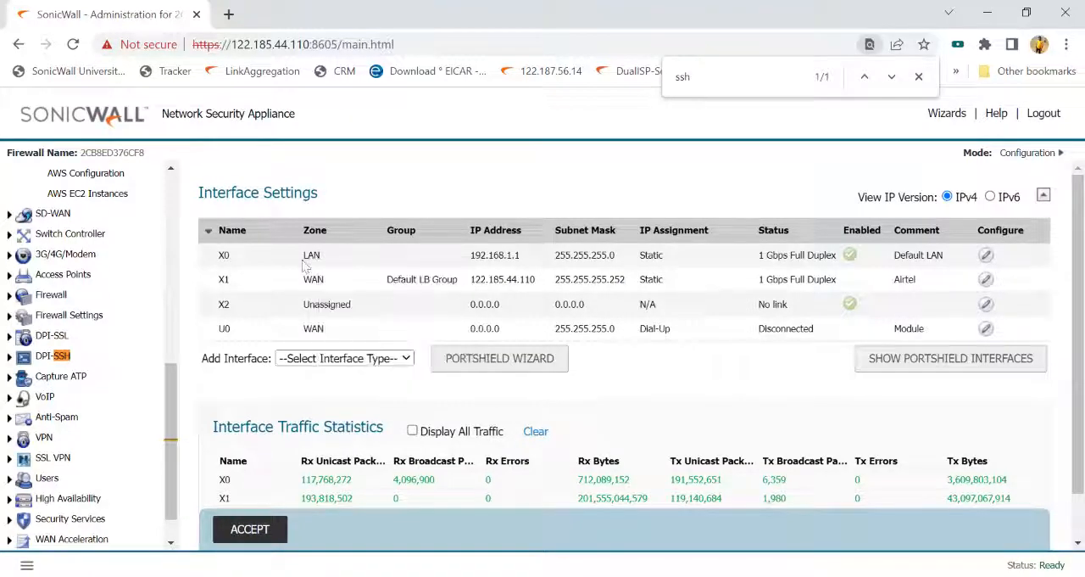
{"action": "mouse_move", "coordinate": [325, 279]}
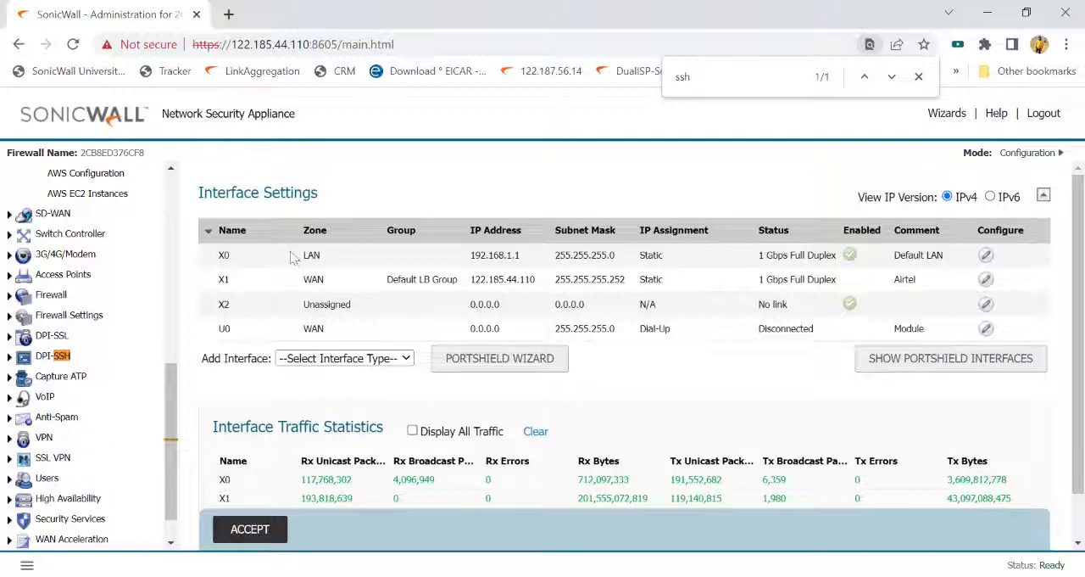
{"action": "left_click", "coordinate": [989, 258]}
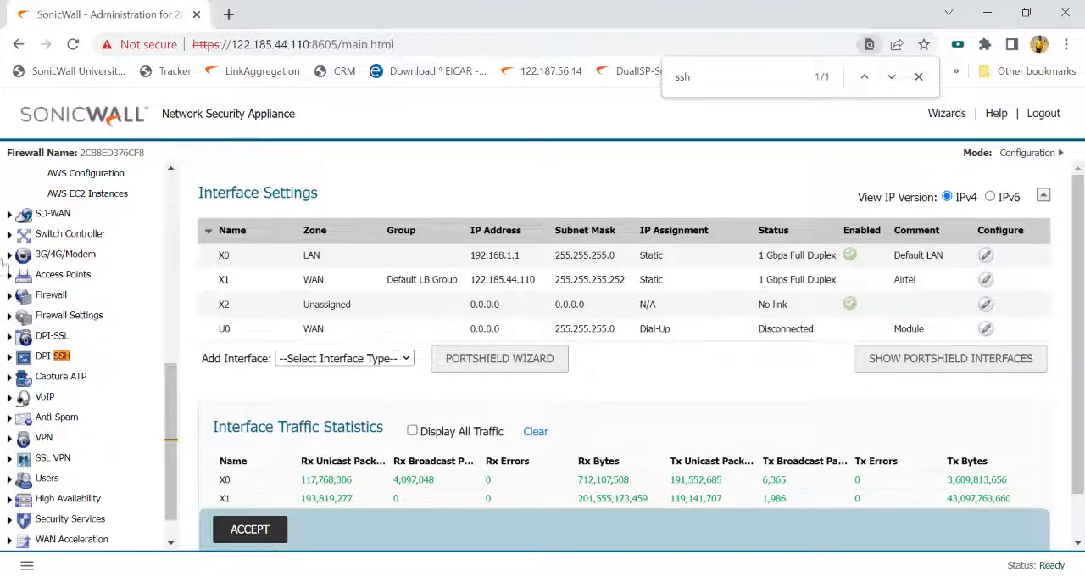
- Open the firewall access rules and filter them to traffic from LAN to LAN
{"action": "scroll", "coordinate": [63, 344], "scroll_direction": "up", "scroll_amount": 1}
{"action": "scroll", "coordinate": [64, 344], "scroll_direction": "up", "scroll_amount": 10}
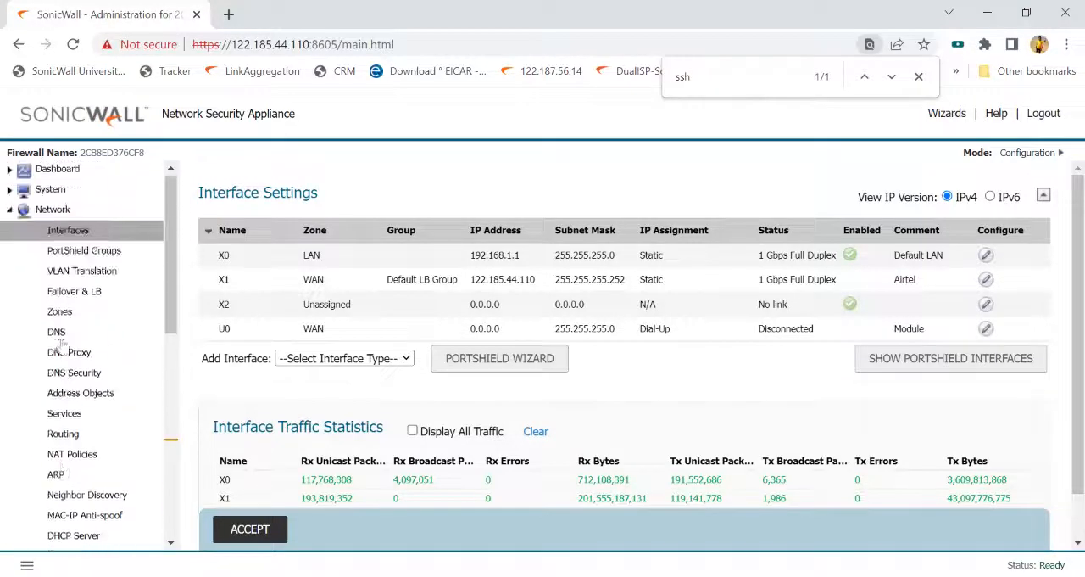
{"action": "left_click", "coordinate": [57, 214]}
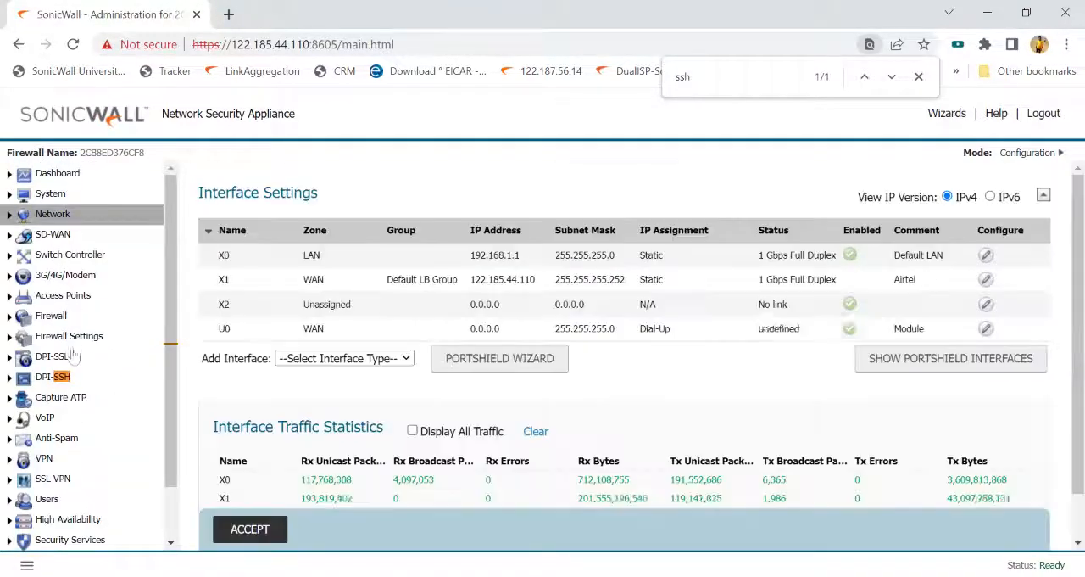
{"action": "left_click", "coordinate": [52, 316]}
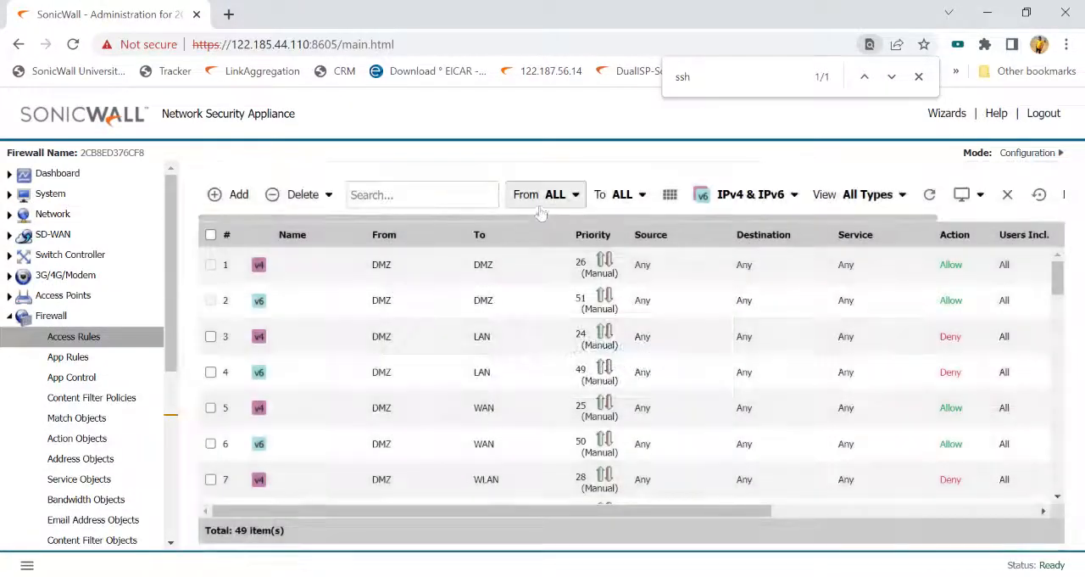
{"action": "left_click", "coordinate": [556, 196]}
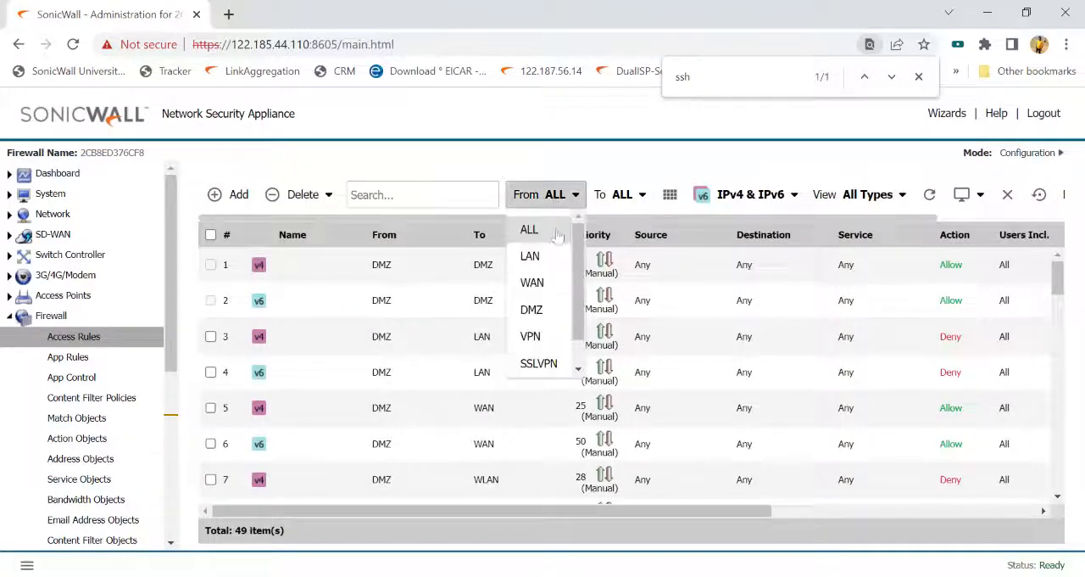
{"action": "left_click", "coordinate": [533, 254]}
{"action": "left_click", "coordinate": [644, 193]}
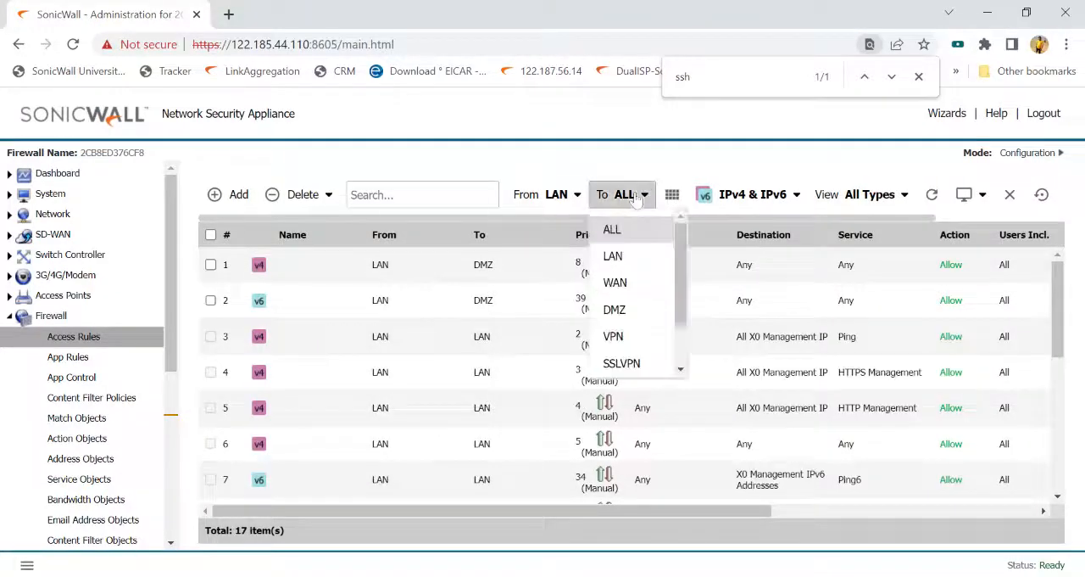
{"action": "left_click", "coordinate": [612, 254]}
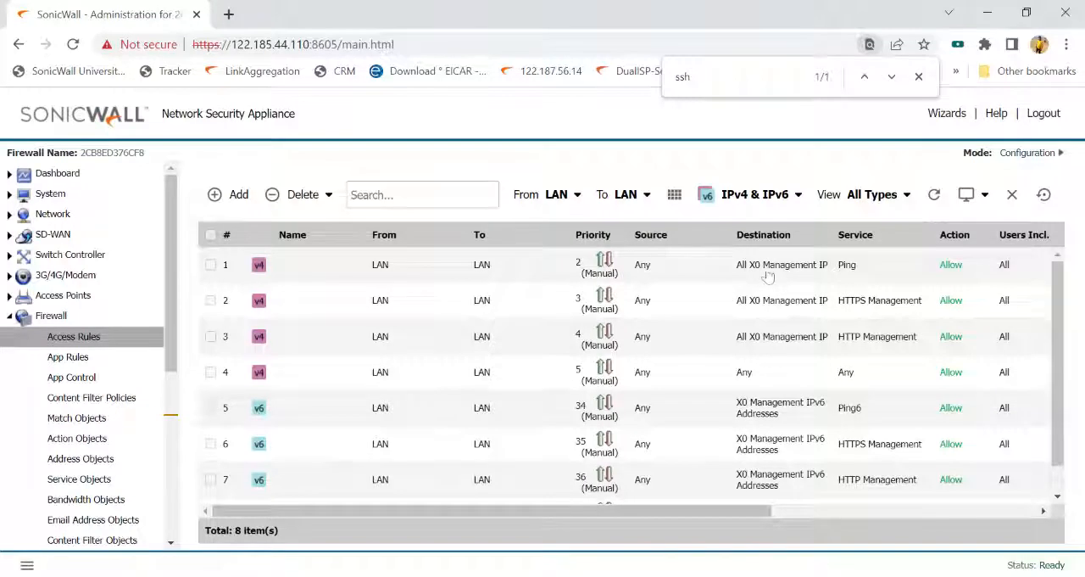
- Examine the services, actions and configuration options of the LAN-to-LAN management rules, starting with the Ping rule
{"action": "double_click", "coordinate": [844, 266]}
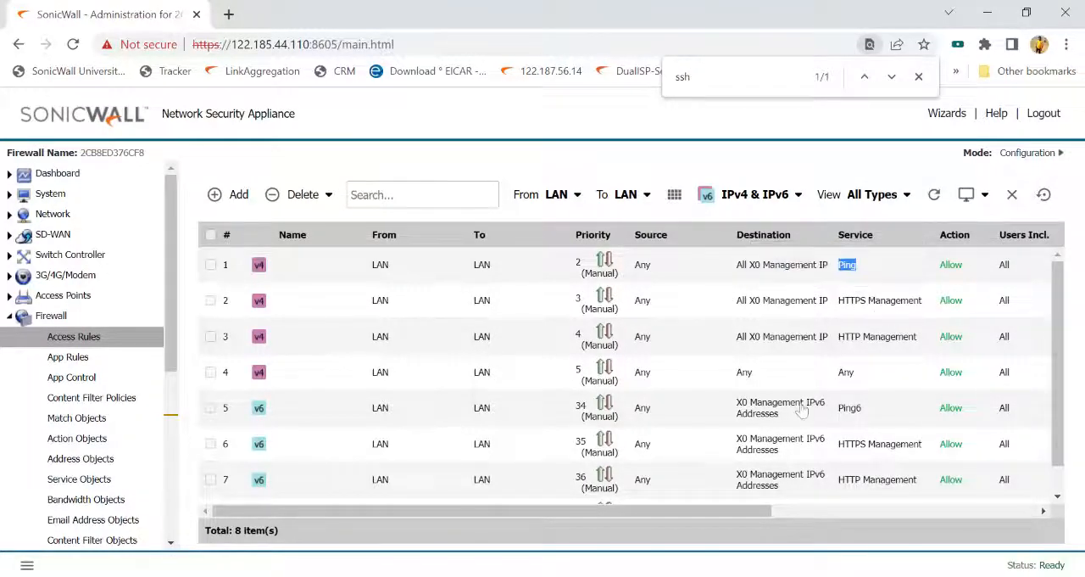
{"action": "mouse_move", "coordinate": [851, 310]}
{"action": "left_click_drag", "start_coordinate": [746, 517], "coordinate": [1011, 514]}
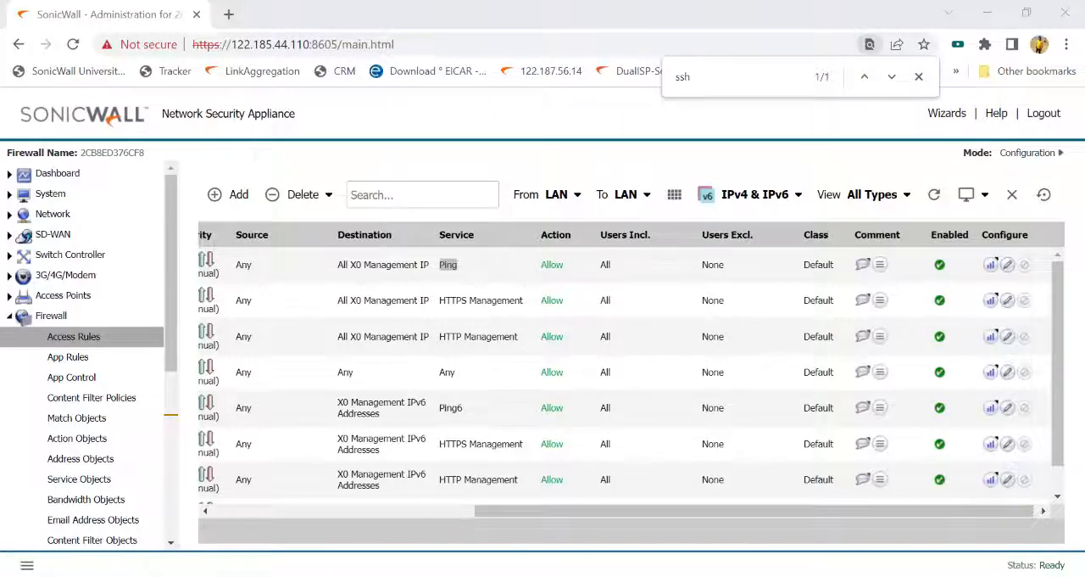
{"action": "key", "text": "alt+Tab"}
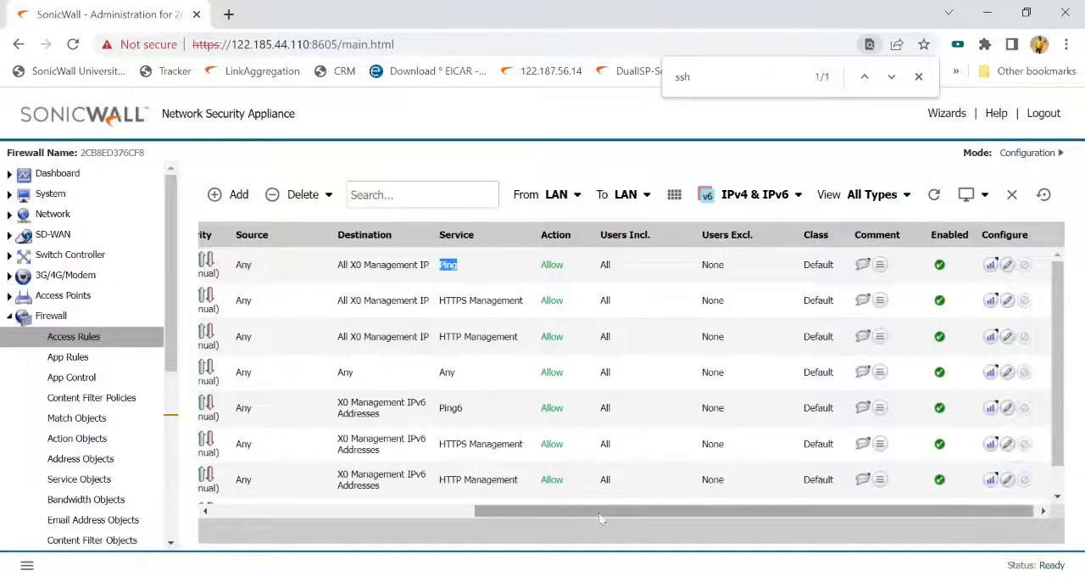
{"action": "left_click_drag", "start_coordinate": [617, 520], "coordinate": [399, 529]}
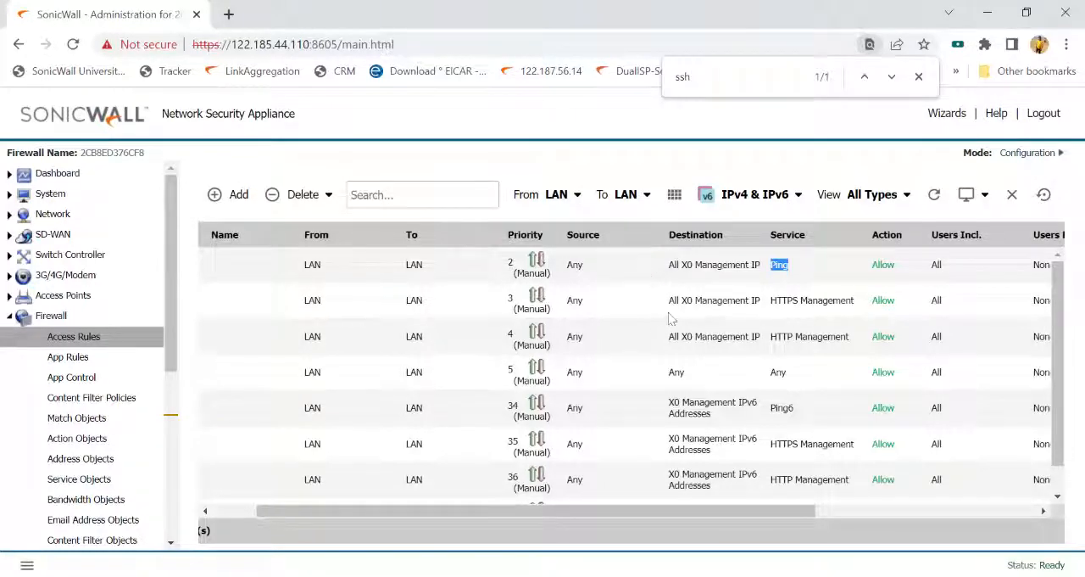
- Filter the access rules from WAN to WAN and examine the GMS Addresses rule for X1 HTTPS Management
{"action": "left_click", "coordinate": [399, 195]}
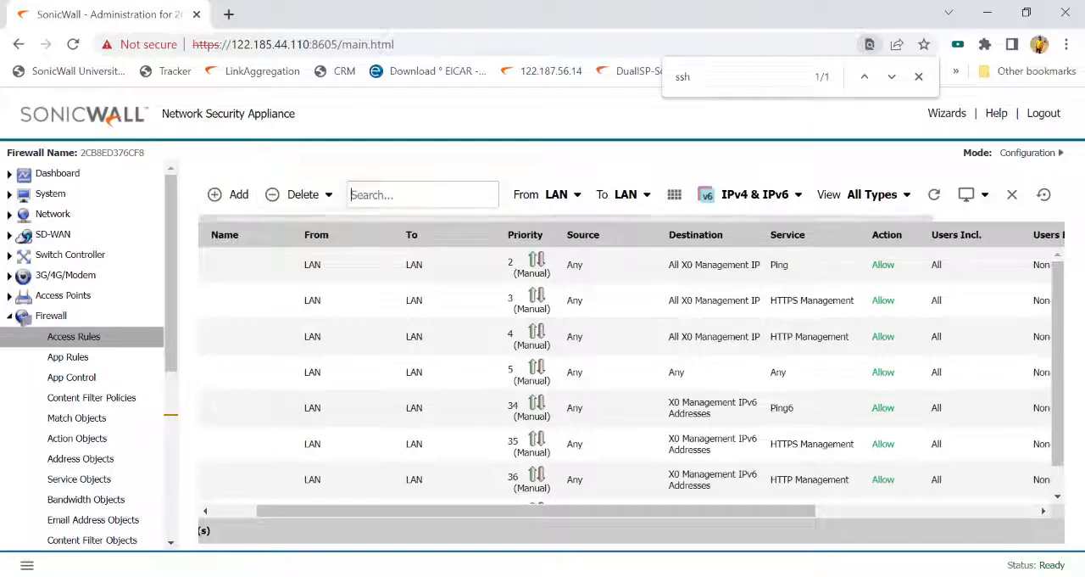
{"action": "left_click", "coordinate": [573, 210]}
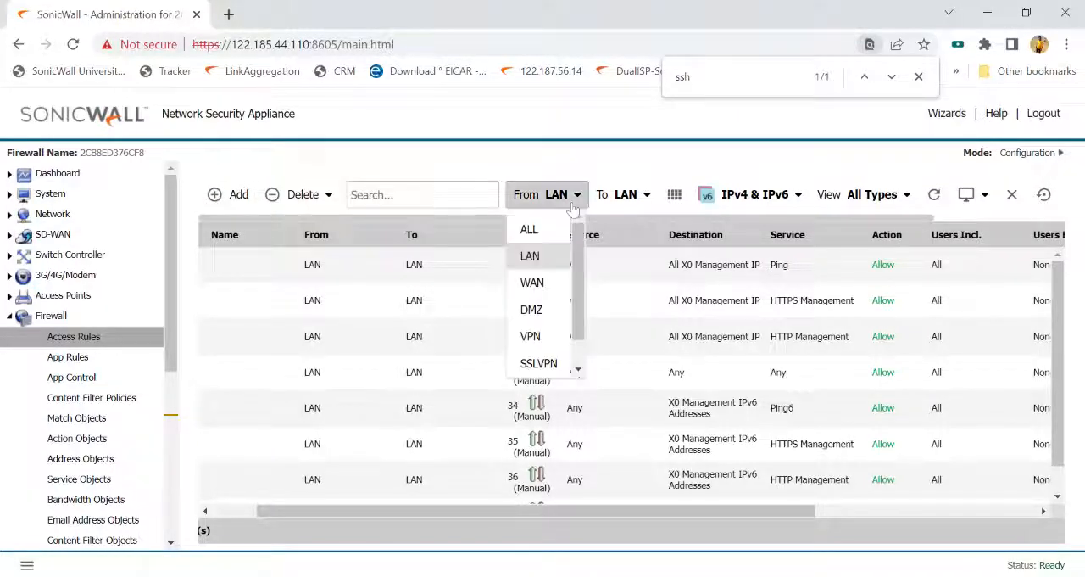
{"action": "left_click", "coordinate": [549, 285]}
{"action": "left_click", "coordinate": [642, 200]}
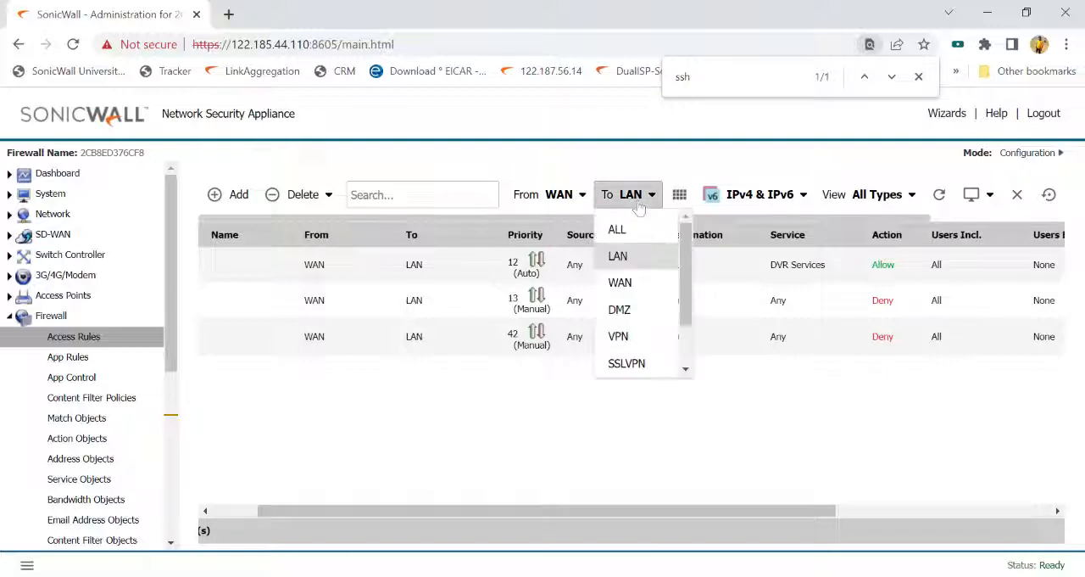
{"action": "left_click", "coordinate": [640, 291]}
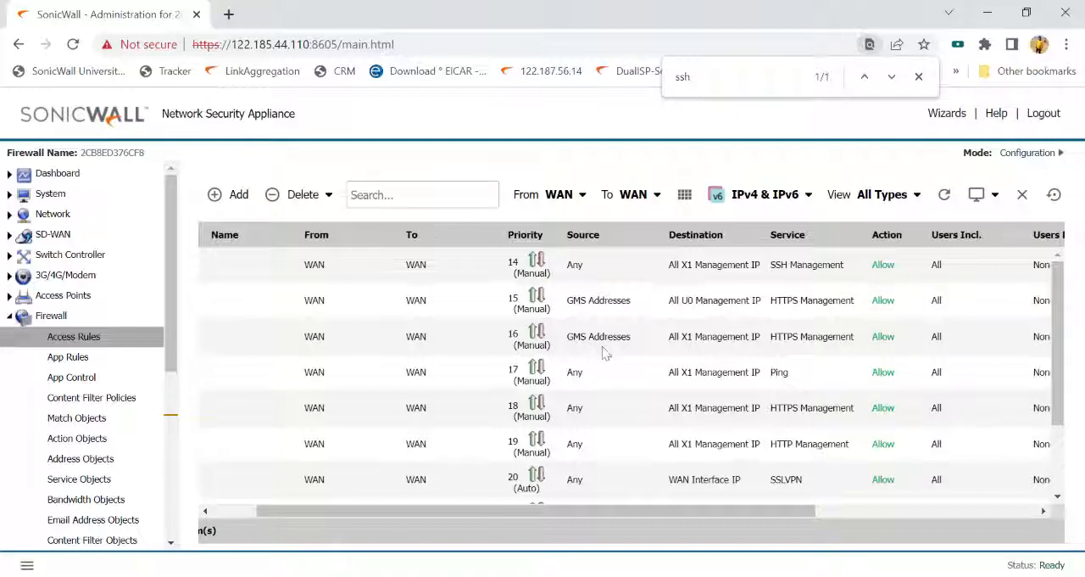
{"action": "left_click_drag", "start_coordinate": [567, 340], "coordinate": [636, 340]}
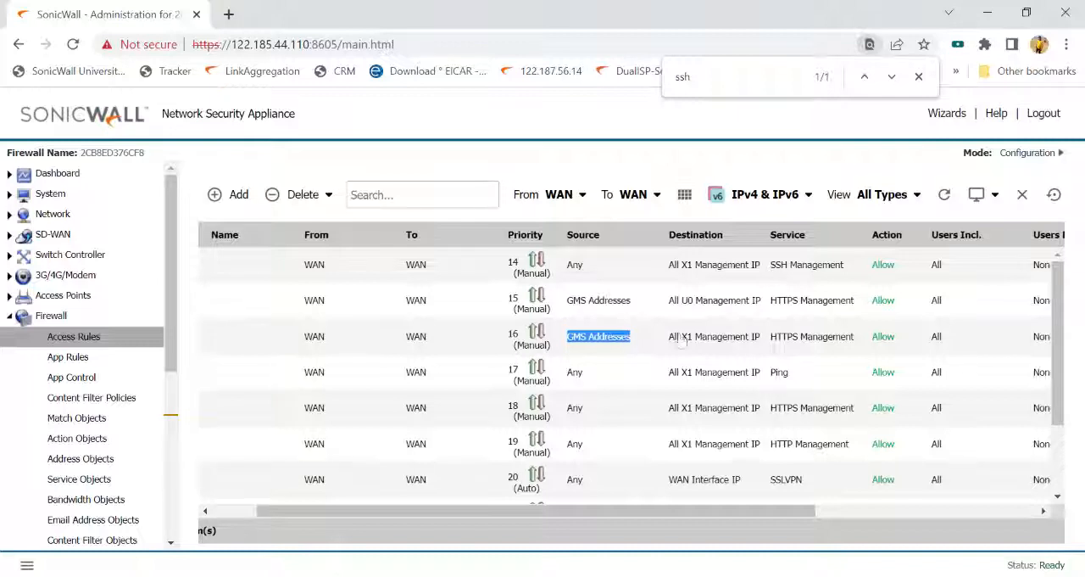
{"action": "mouse_move", "coordinate": [814, 344]}
- Open the advanced Firewall Settings and highlight the Enable Stealth Mode option under Detection Prevention
{"action": "left_click", "coordinate": [53, 214]}
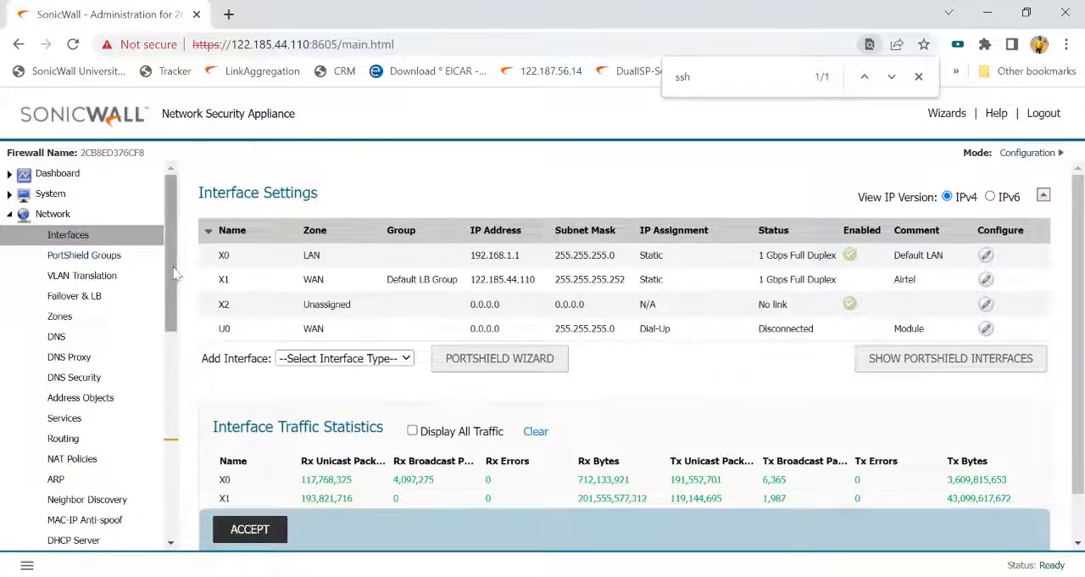
{"action": "left_click_drag", "start_coordinate": [166, 285], "coordinate": [167, 472]}
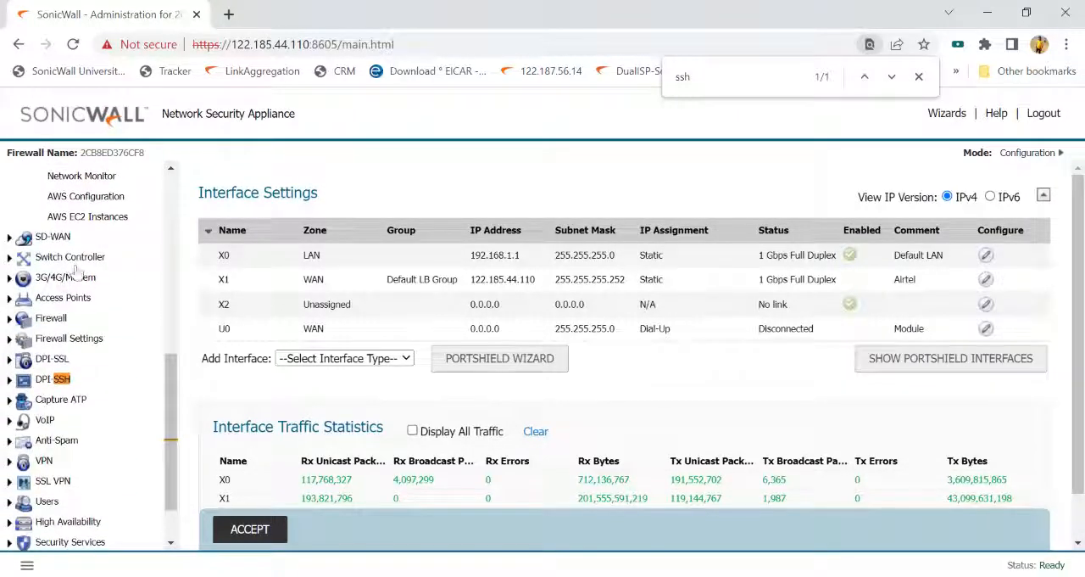
{"action": "left_click", "coordinate": [61, 338]}
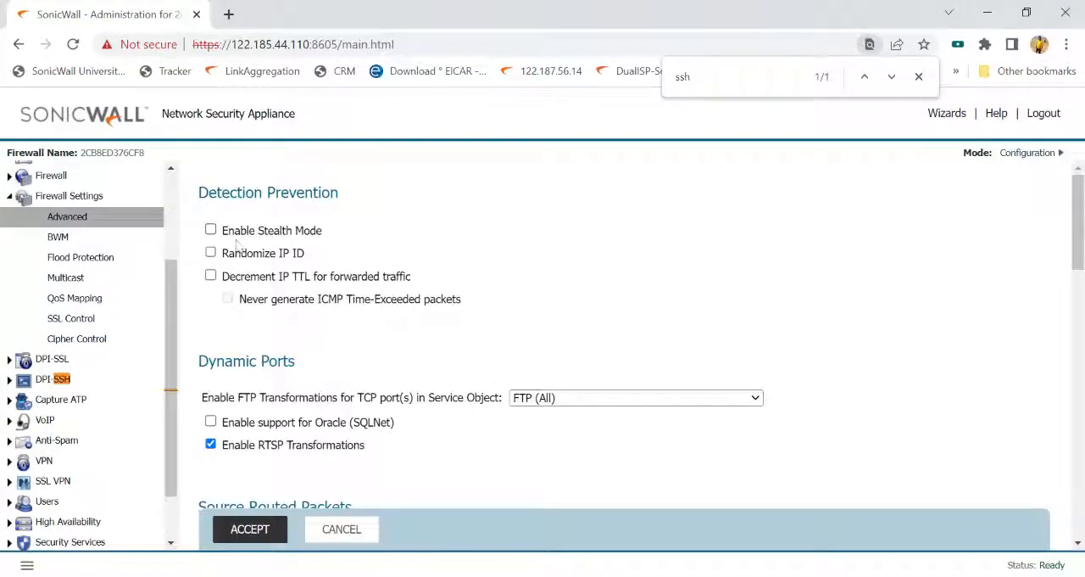
{"action": "left_click_drag", "start_coordinate": [324, 231], "coordinate": [223, 241]}
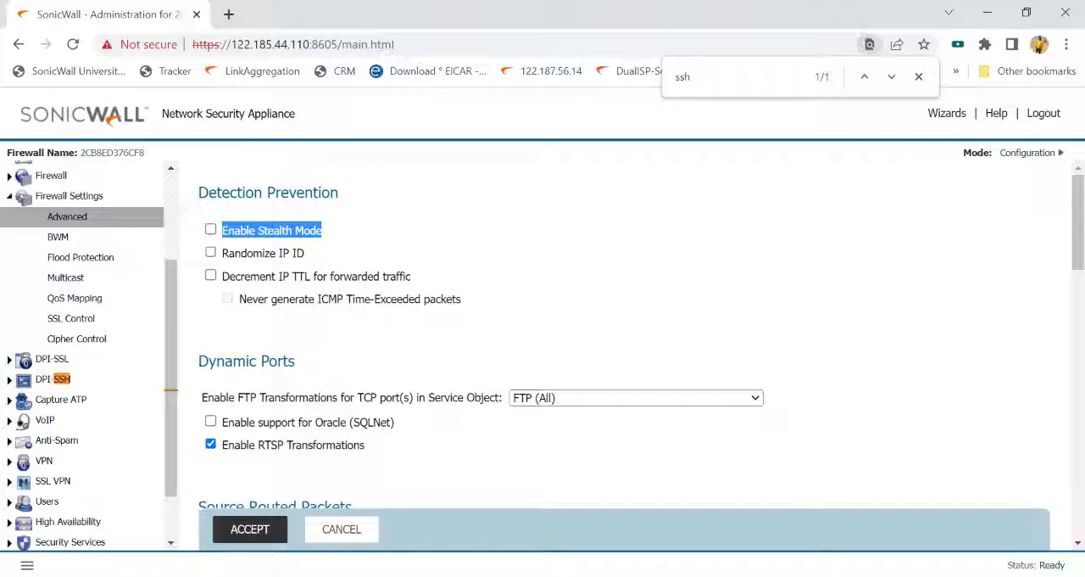
- Enable Stealth Mode under Detection Prevention, save the advanced firewall settings and close the page search
{"action": "left_click", "coordinate": [212, 231]}
{"action": "scroll", "coordinate": [450, 309], "scroll_direction": "down", "scroll_amount": 10}
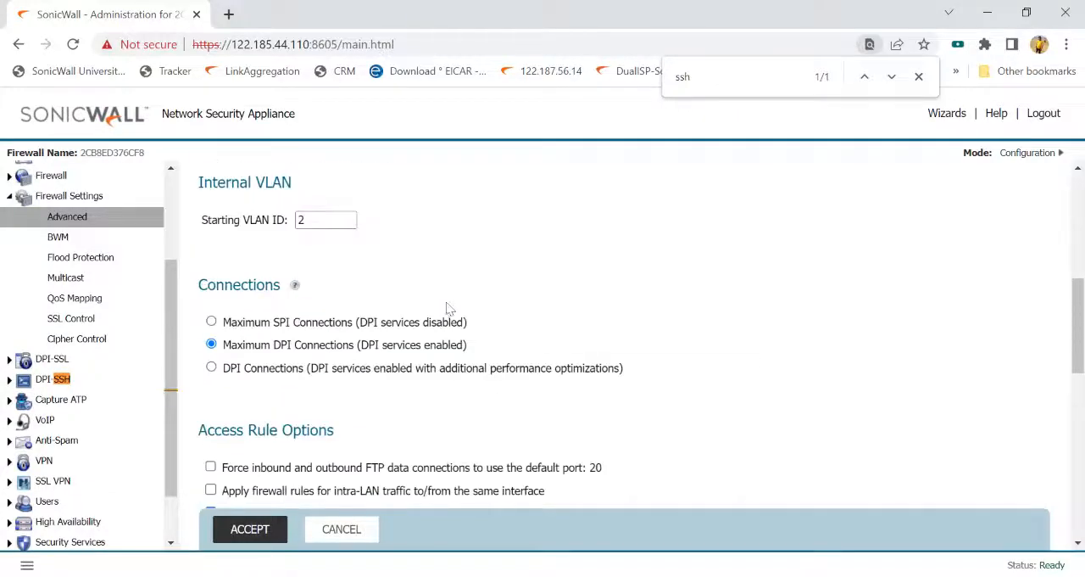
{"action": "scroll", "coordinate": [449, 309], "scroll_direction": "down", "scroll_amount": 10}
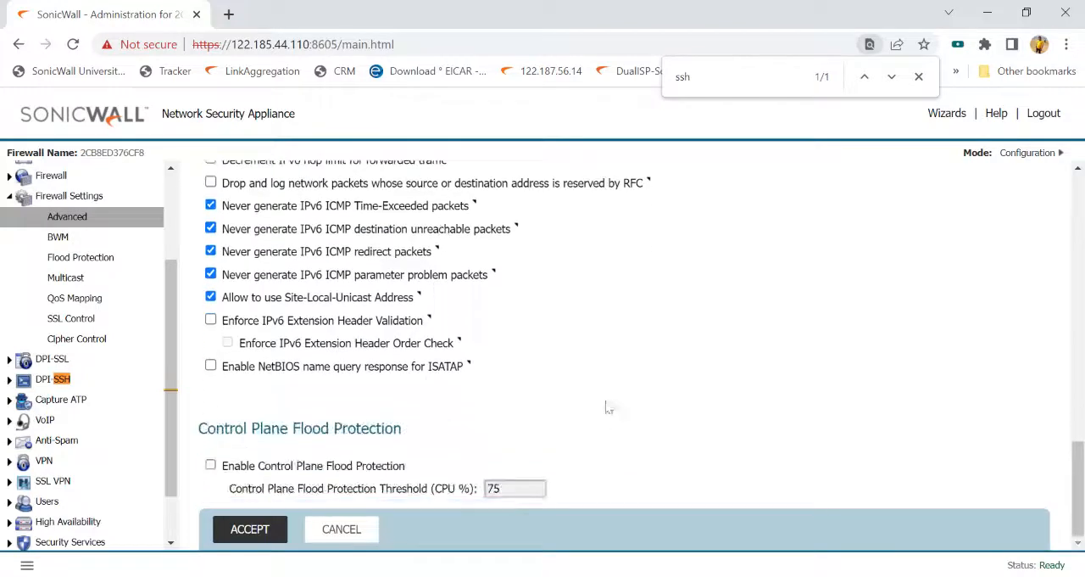
{"action": "scroll", "coordinate": [605, 405], "scroll_direction": "up", "scroll_amount": 9}
{"action": "scroll", "coordinate": [602, 392], "scroll_direction": "up", "scroll_amount": 3}
{"action": "left_click", "coordinate": [272, 531]}
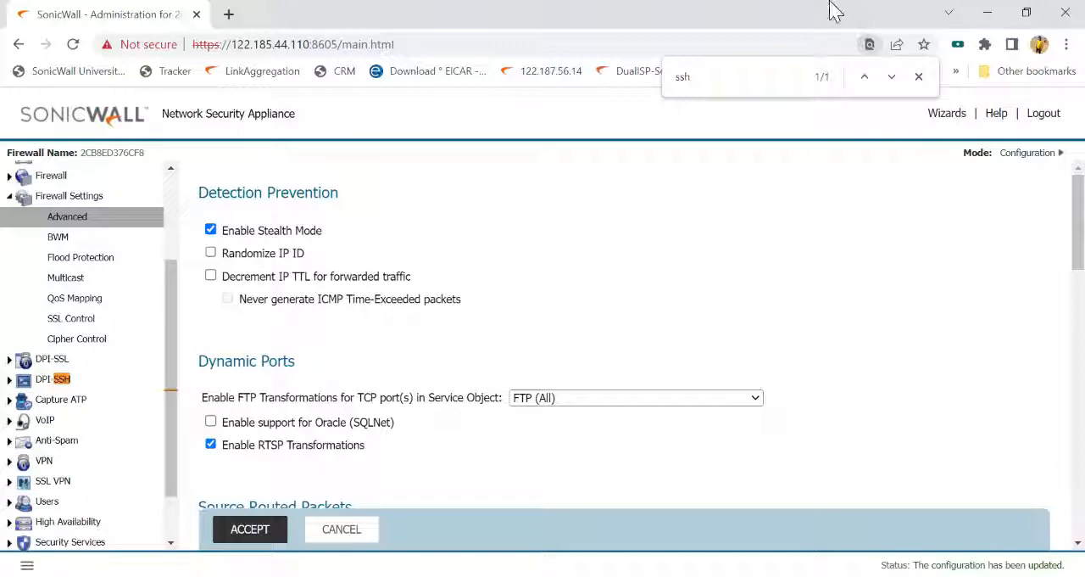
{"action": "left_click", "coordinate": [919, 78]}
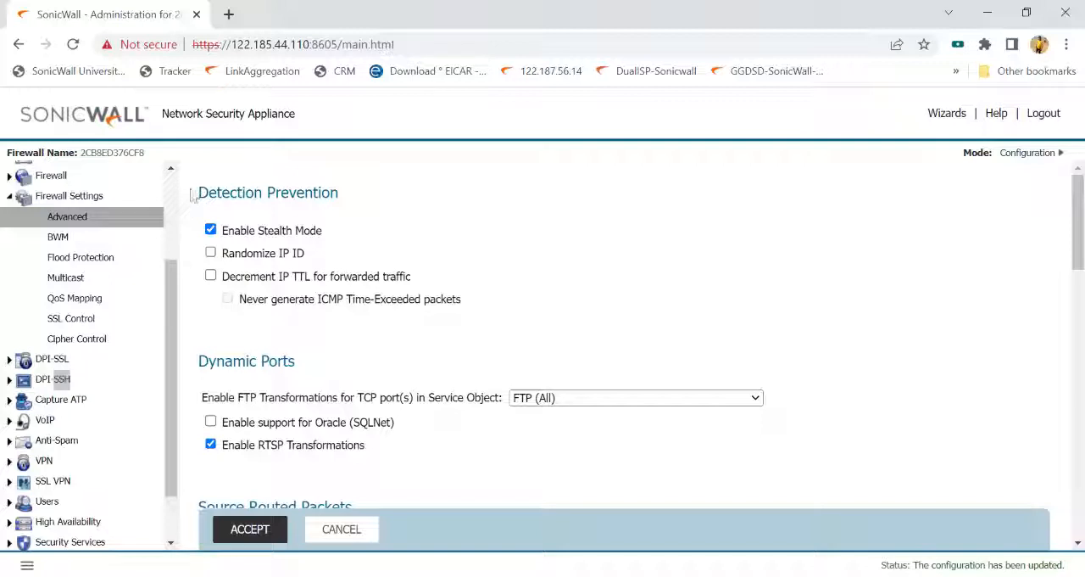
- View the CFS profile objects among the content filter objects and open the configuration of the CFS Default Profile
{"action": "scroll", "coordinate": [90, 491], "scroll_direction": "down", "scroll_amount": 2}
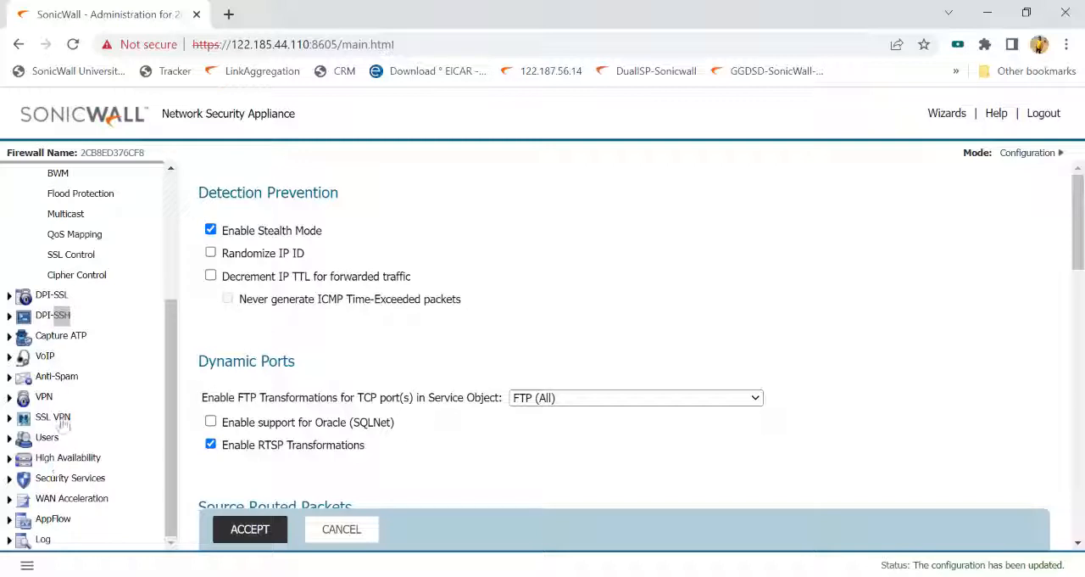
{"action": "scroll", "coordinate": [64, 424], "scroll_direction": "up", "scroll_amount": 5}
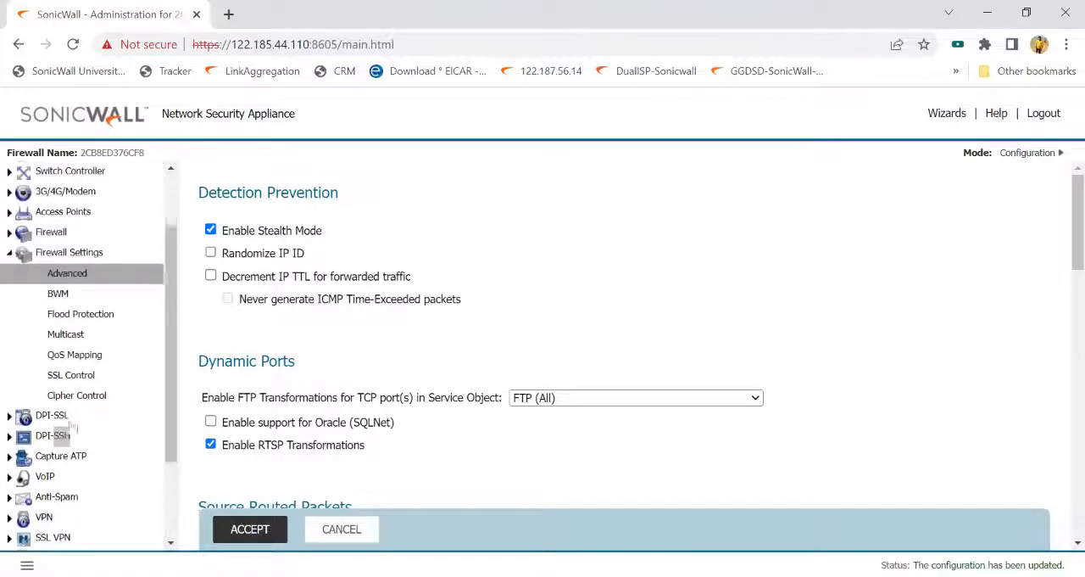
{"action": "scroll", "coordinate": [48, 289], "scroll_direction": "up", "scroll_amount": 1}
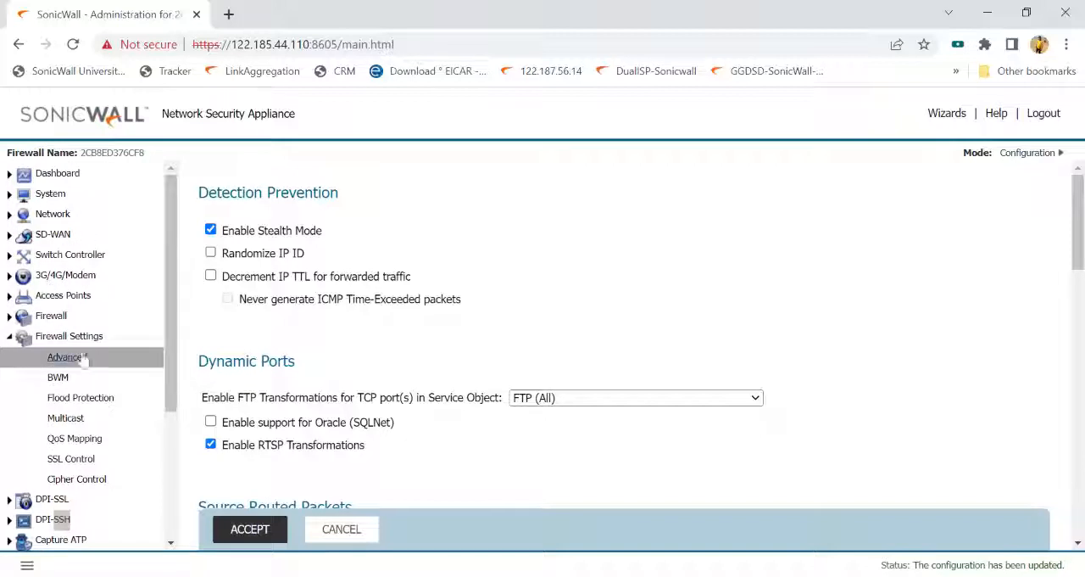
{"action": "left_click", "coordinate": [47, 316]}
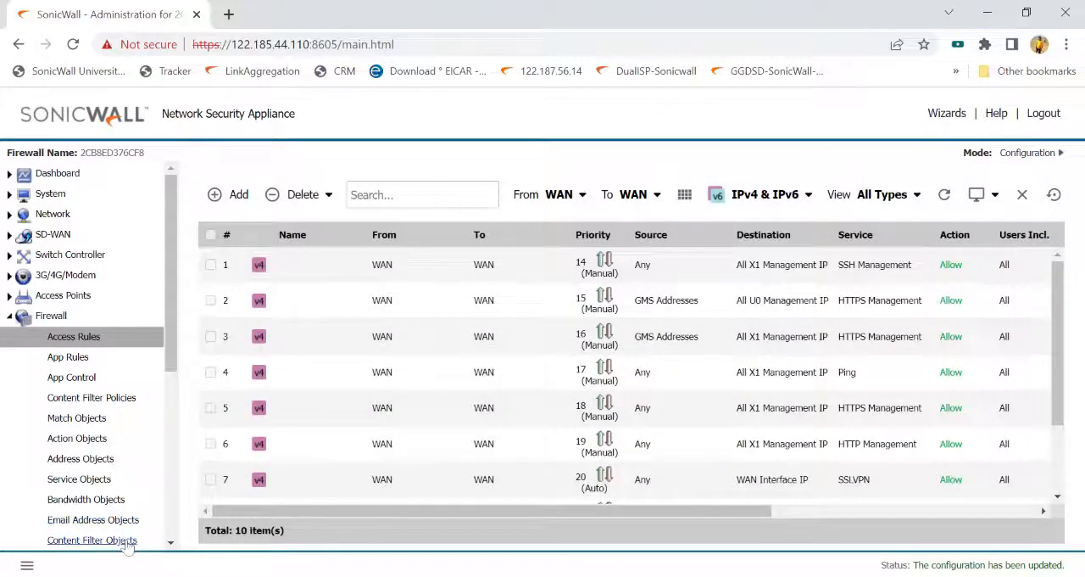
{"action": "left_click", "coordinate": [127, 545]}
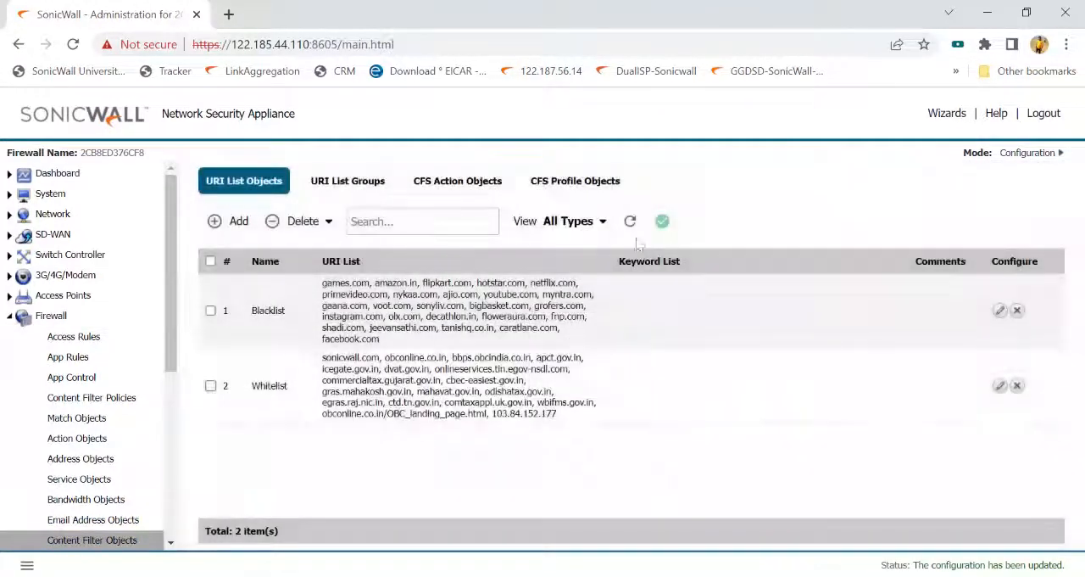
{"action": "left_click", "coordinate": [591, 190]}
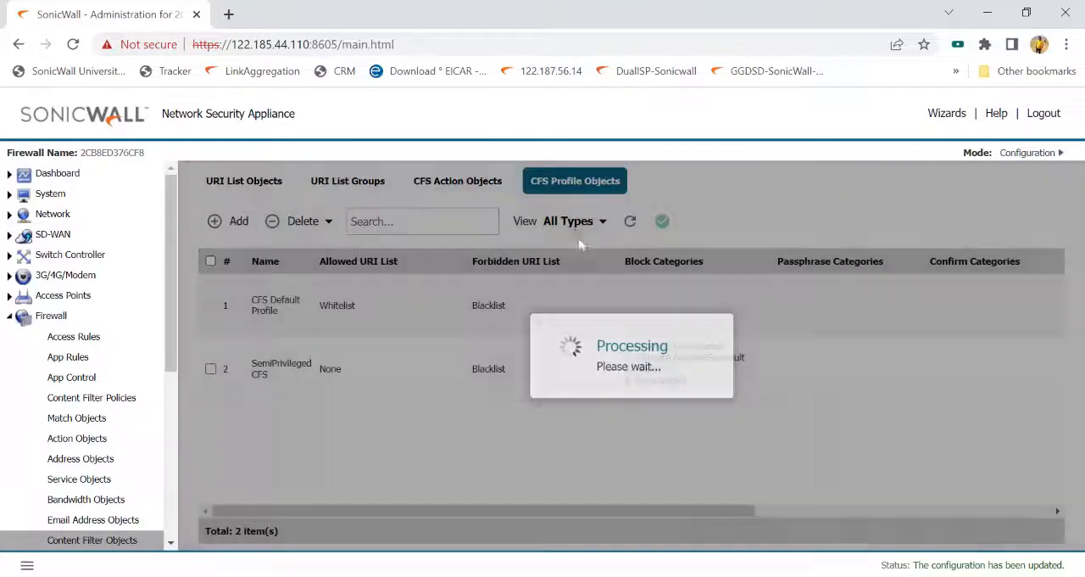
{"action": "left_click_drag", "start_coordinate": [740, 521], "coordinate": [1080, 500]}
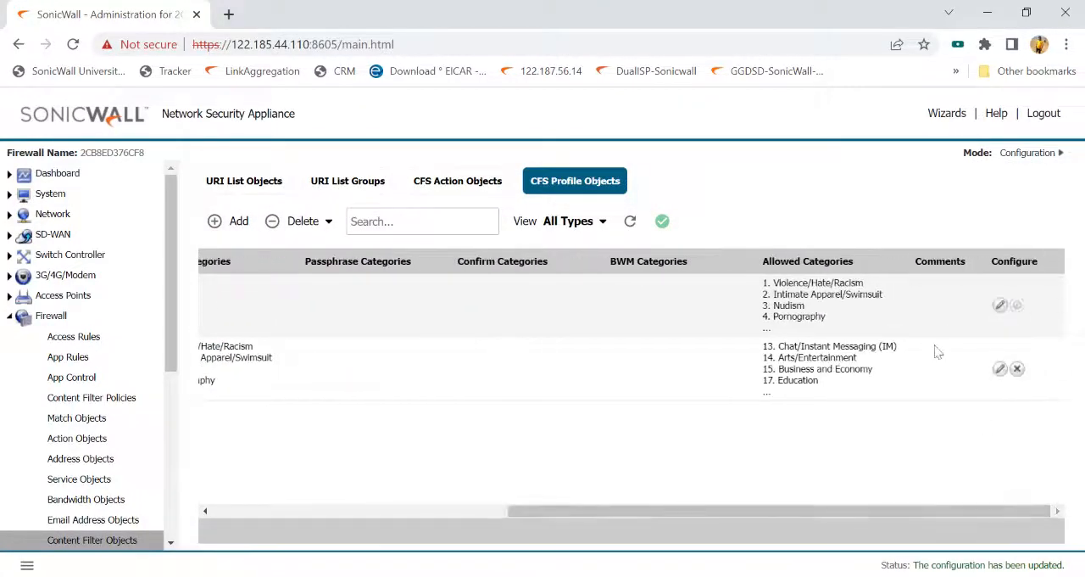
{"action": "left_click", "coordinate": [999, 308]}
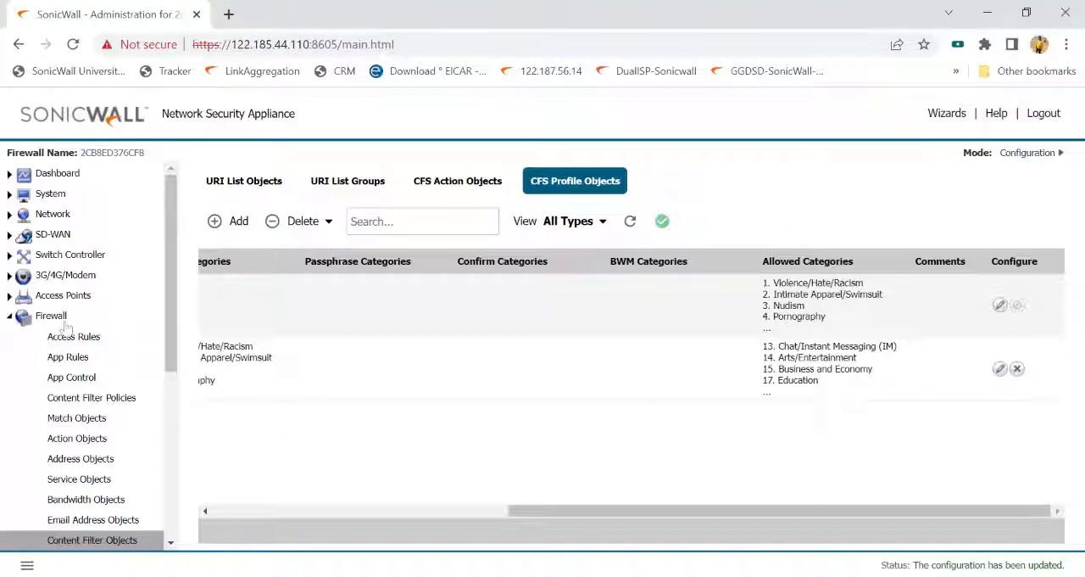
- Open App Control, filter the advanced application list to the PROXY-ACCESS category and examine its entries
{"action": "left_click", "coordinate": [71, 377]}
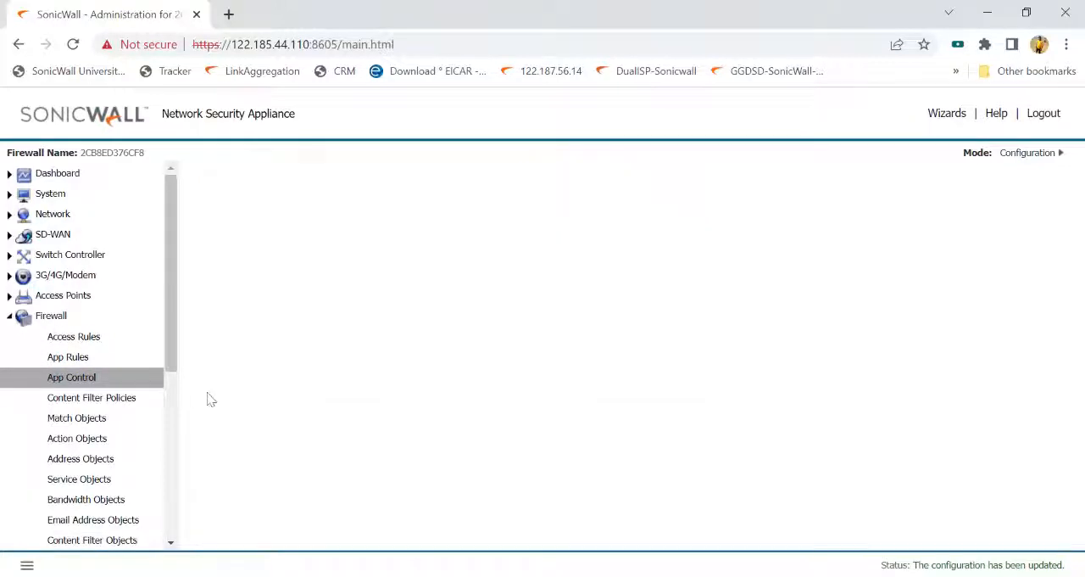
{"action": "scroll", "coordinate": [424, 403], "scroll_direction": "down", "scroll_amount": 3}
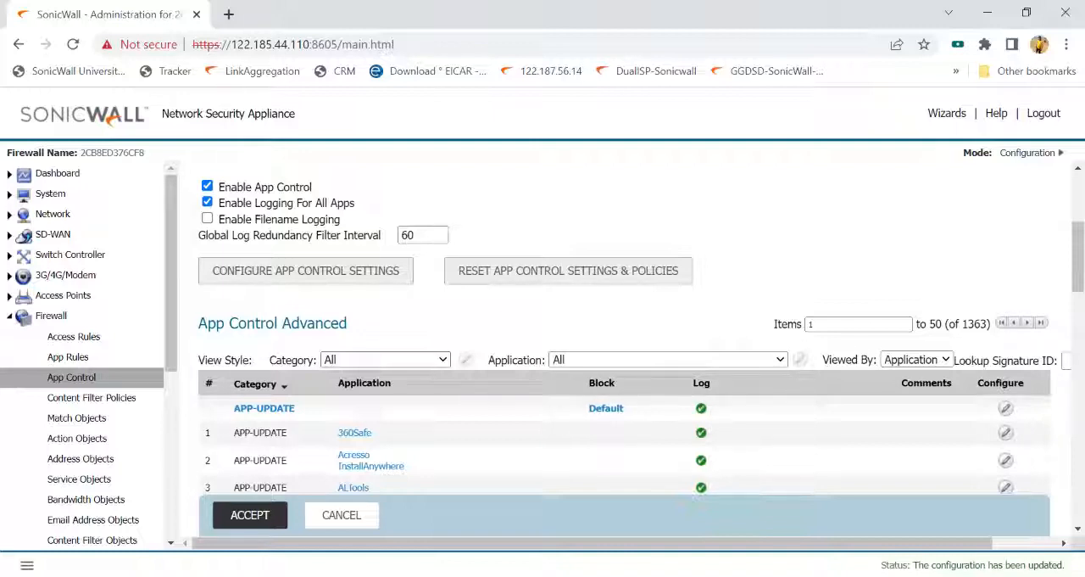
{"action": "left_click", "coordinate": [438, 282]}
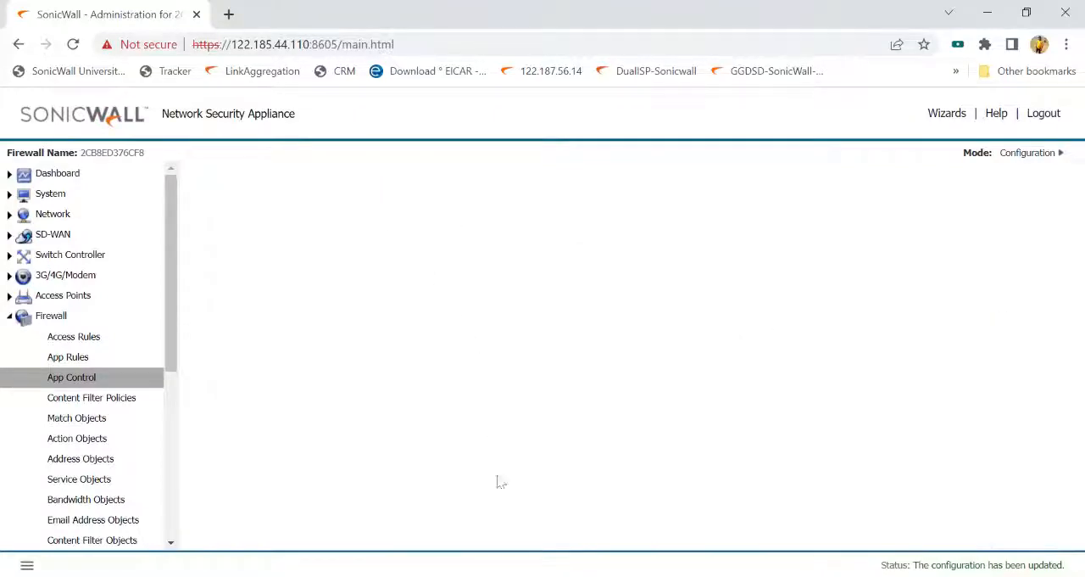
{"action": "scroll", "coordinate": [520, 443], "scroll_direction": "down", "scroll_amount": 4}
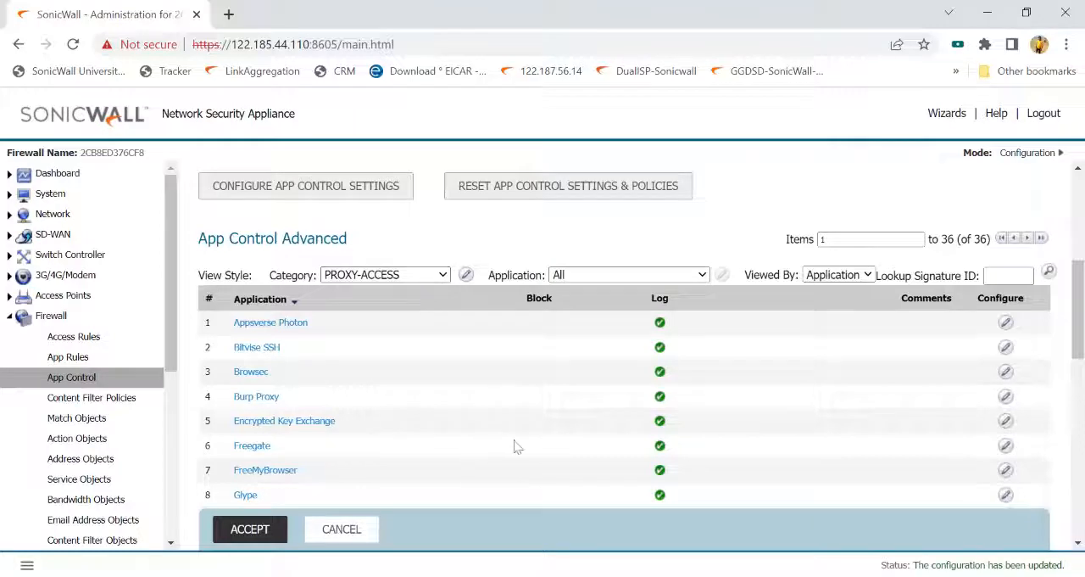
{"action": "scroll", "coordinate": [514, 446], "scroll_direction": "down", "scroll_amount": 2}
{"action": "scroll", "coordinate": [398, 268], "scroll_direction": "up", "scroll_amount": 2}
{"action": "scroll", "coordinate": [170, 497], "scroll_direction": "down", "scroll_amount": 2}
- Open the Syslog settings of the firewall log and highlight the GMS entry under Syslog Servers
{"action": "scroll", "coordinate": [163, 526], "scroll_direction": "down", "scroll_amount": 5}
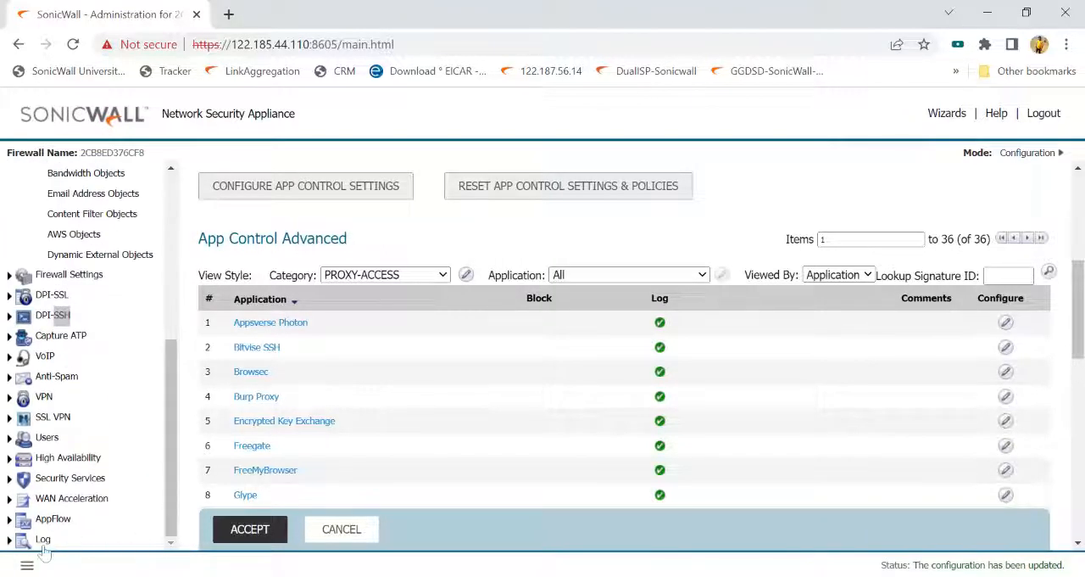
{"action": "left_click", "coordinate": [44, 543]}
{"action": "scroll", "coordinate": [89, 534], "scroll_direction": "down", "scroll_amount": 1}
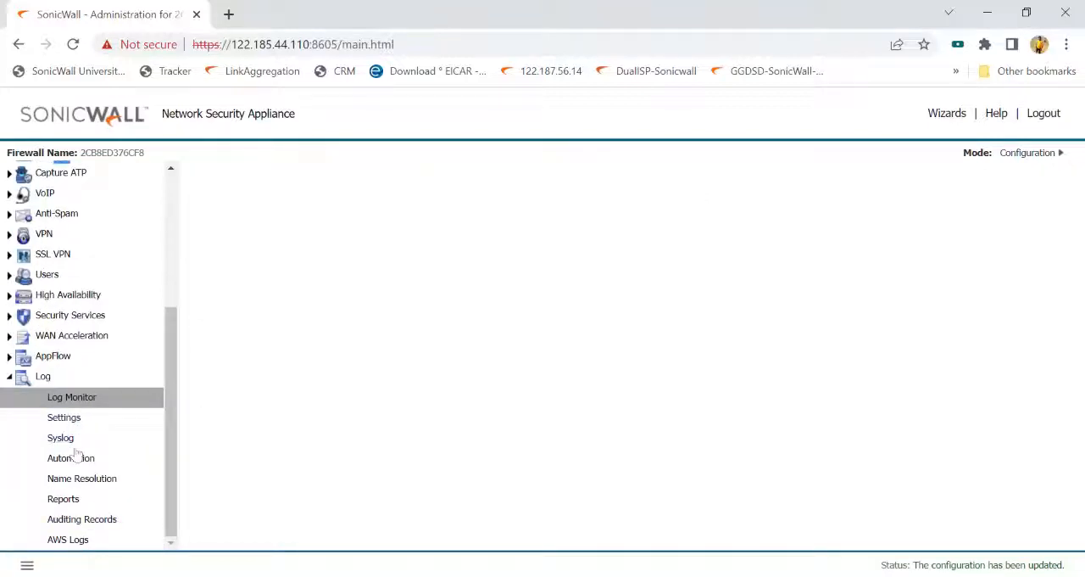
{"action": "left_click", "coordinate": [60, 437]}
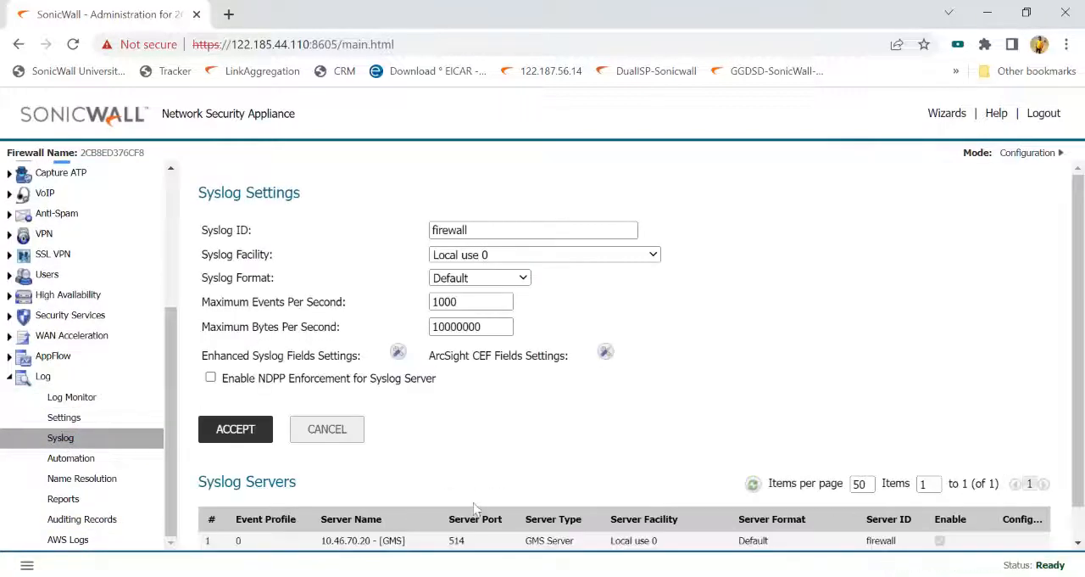
{"action": "scroll", "coordinate": [525, 450], "scroll_direction": "down", "scroll_amount": 1}
{"action": "left_click_drag", "start_coordinate": [322, 513], "coordinate": [422, 514]}
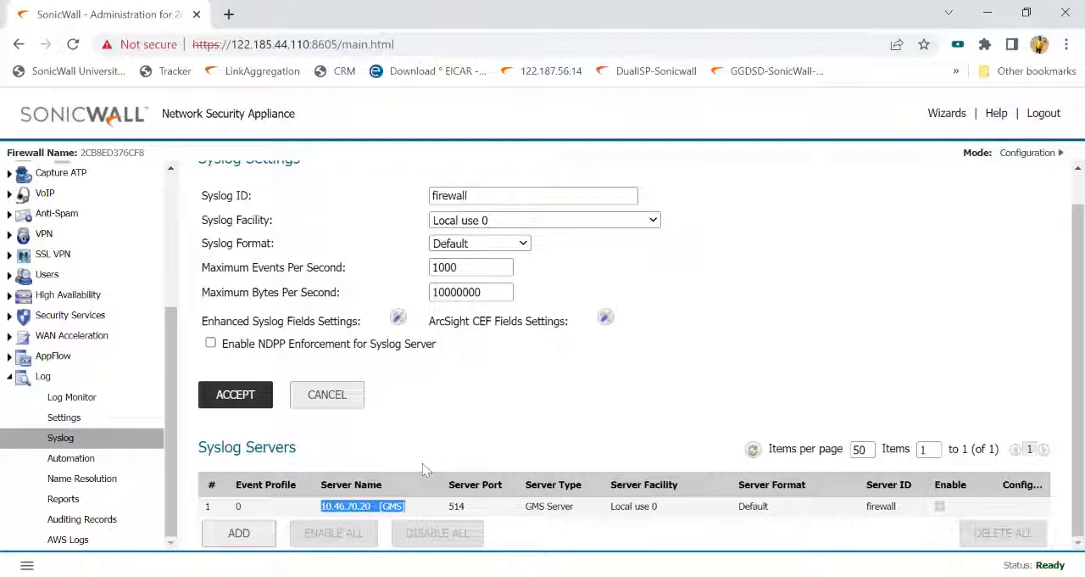
{"action": "scroll", "coordinate": [428, 468], "scroll_direction": "up", "scroll_amount": 1}
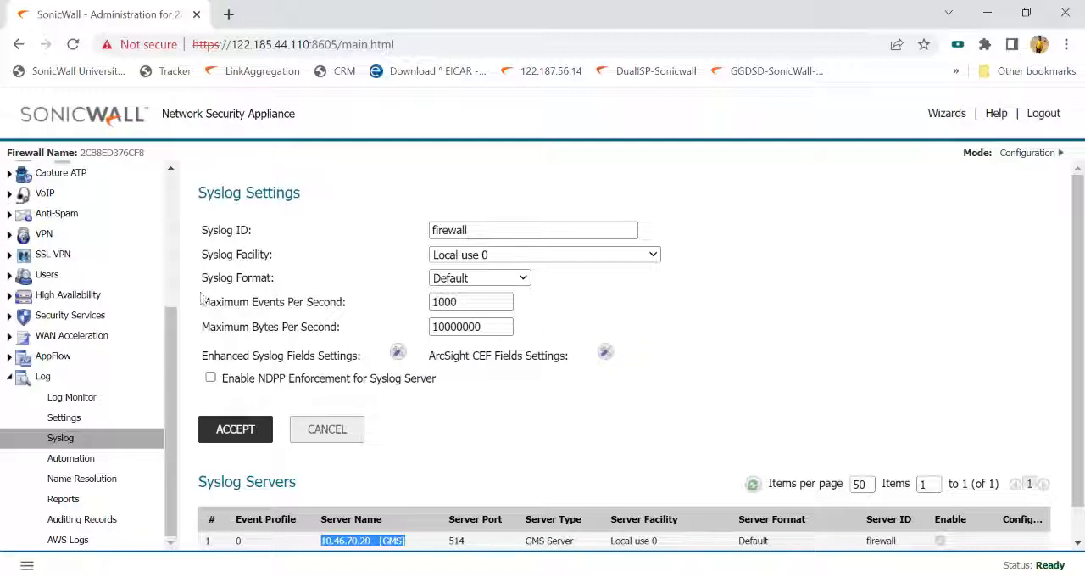
- Open the Security Services summary and examine the Gateway Anti-Virus status and global settings
{"action": "left_click_drag", "start_coordinate": [177, 356], "coordinate": [170, 214]}
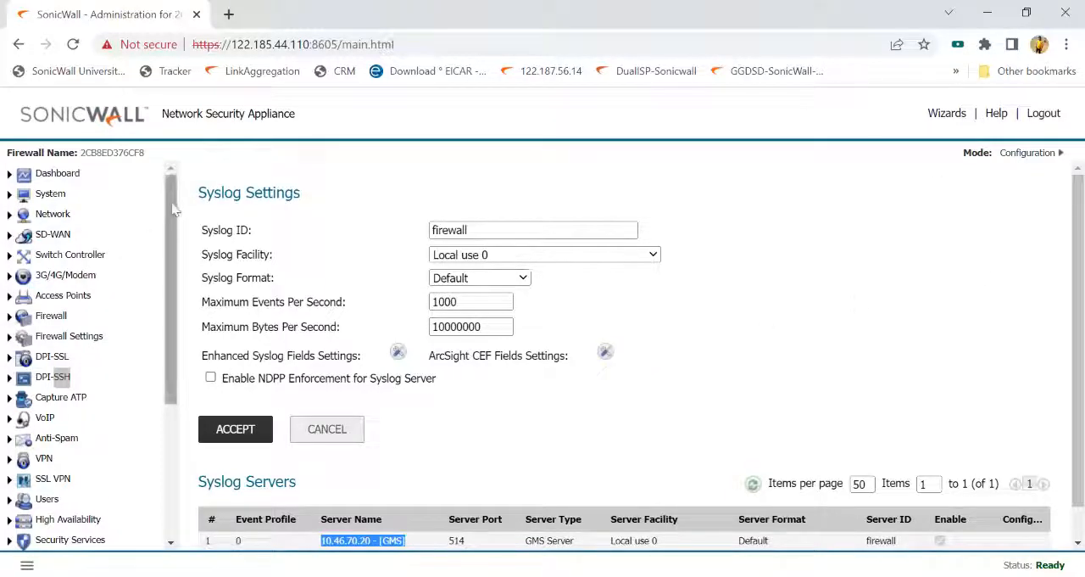
{"action": "left_click_drag", "start_coordinate": [173, 210], "coordinate": [180, 348]}
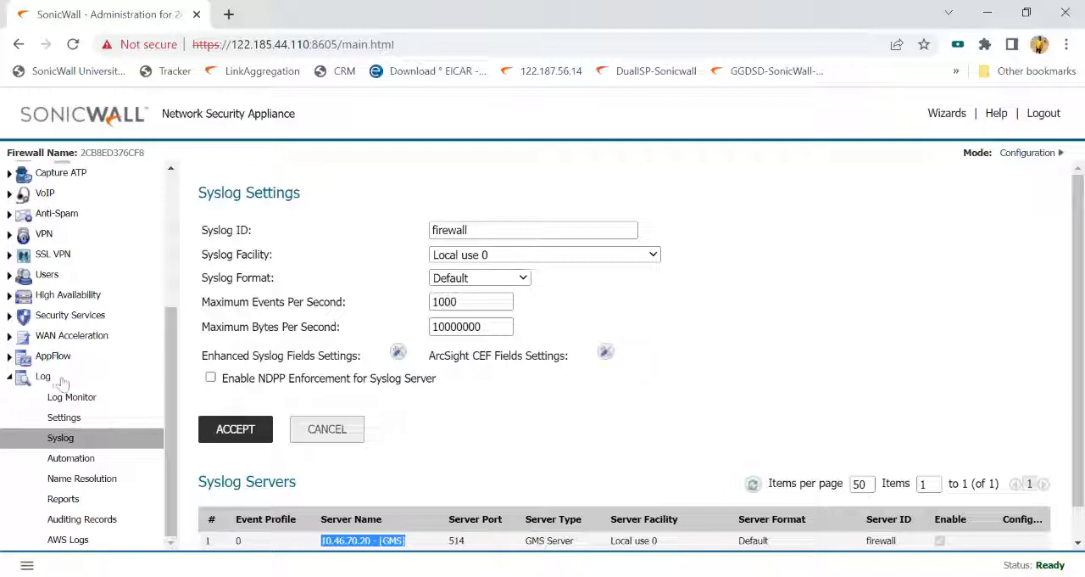
{"action": "left_click", "coordinate": [76, 317]}
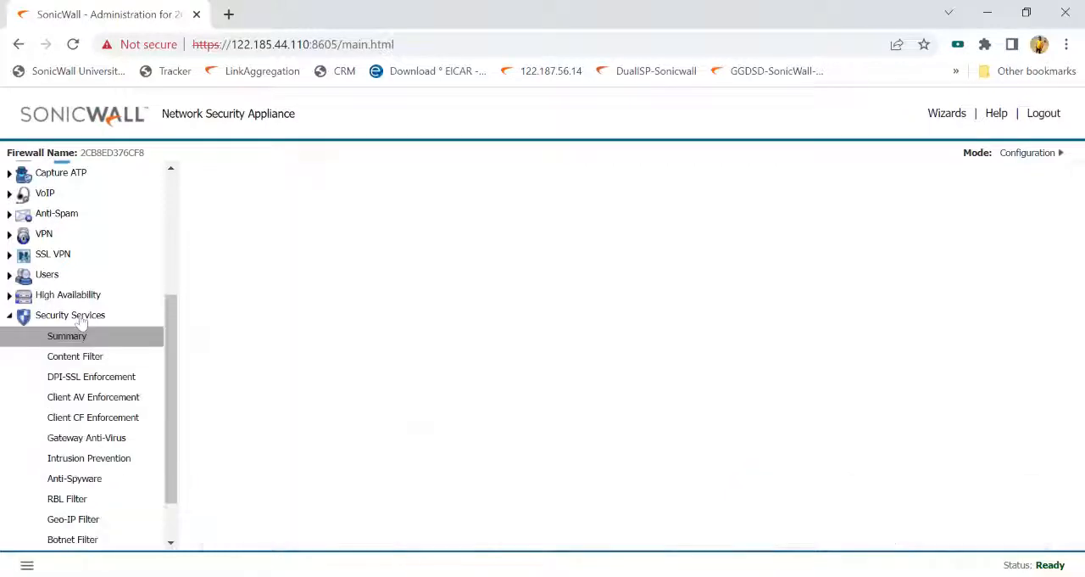
{"action": "scroll", "coordinate": [98, 442], "scroll_direction": "down", "scroll_amount": 1}
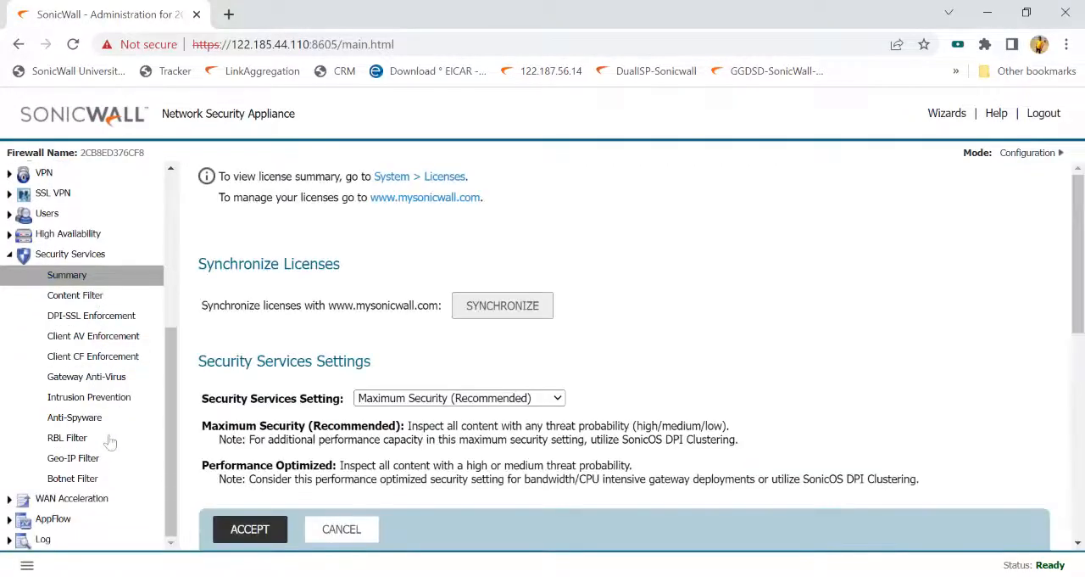
{"action": "left_click", "coordinate": [121, 380]}
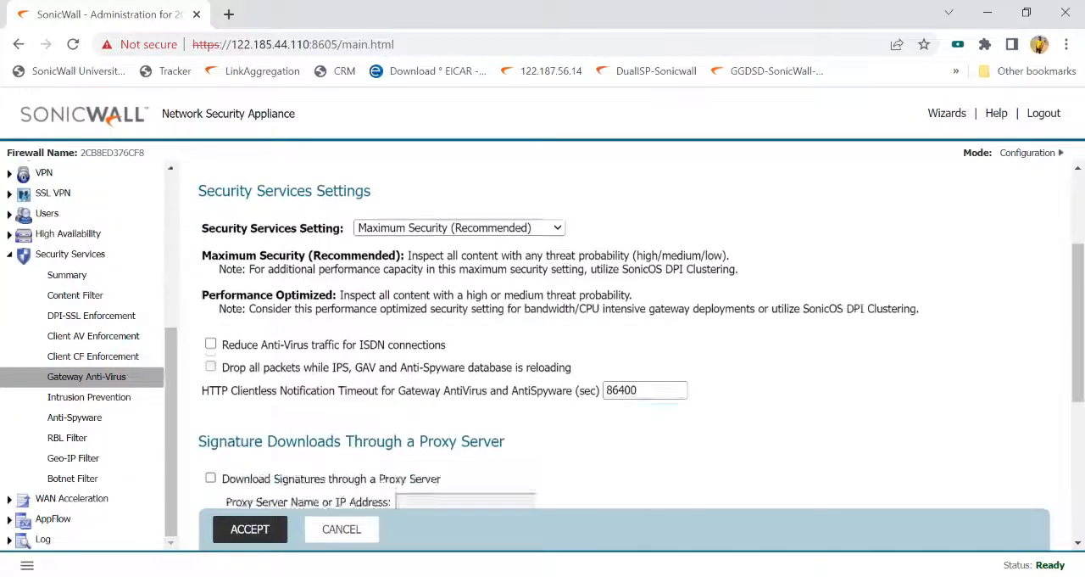
{"action": "scroll", "coordinate": [212, 392], "scroll_direction": "down", "scroll_amount": 2}
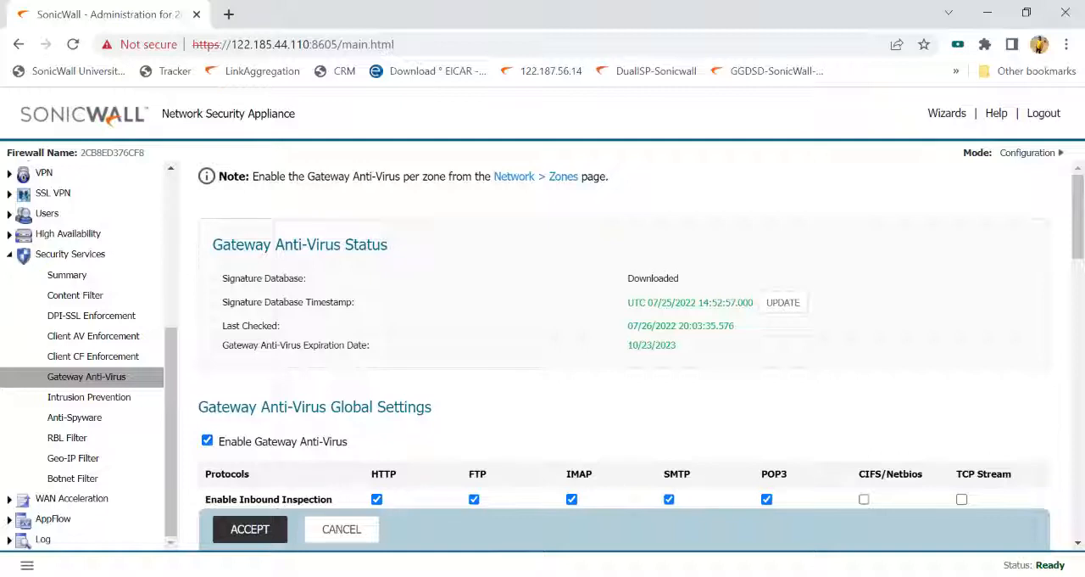
- Examine the global settings of Intrusion Prevention, its IPS policies, and the Anti-Spyware global settings
{"action": "left_click", "coordinate": [103, 397]}
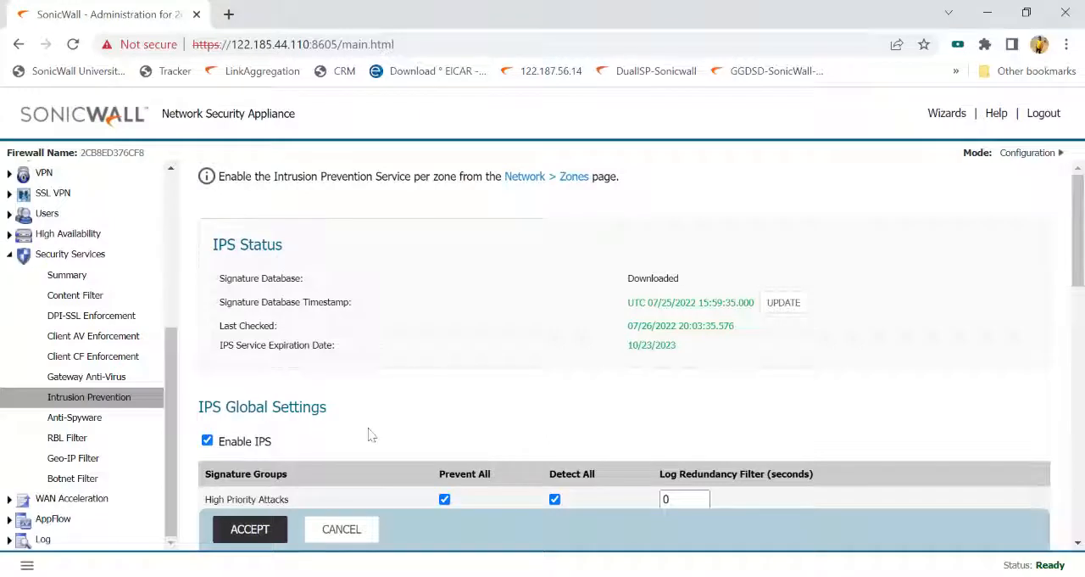
{"action": "scroll", "coordinate": [418, 438], "scroll_direction": "down", "scroll_amount": 2}
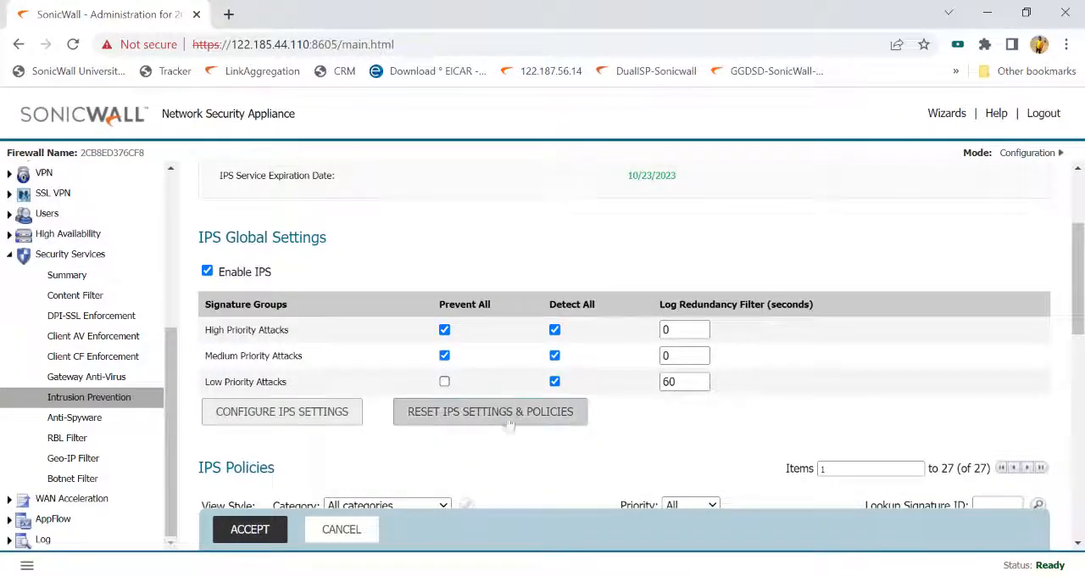
{"action": "scroll", "coordinate": [475, 403], "scroll_direction": "down", "scroll_amount": 3}
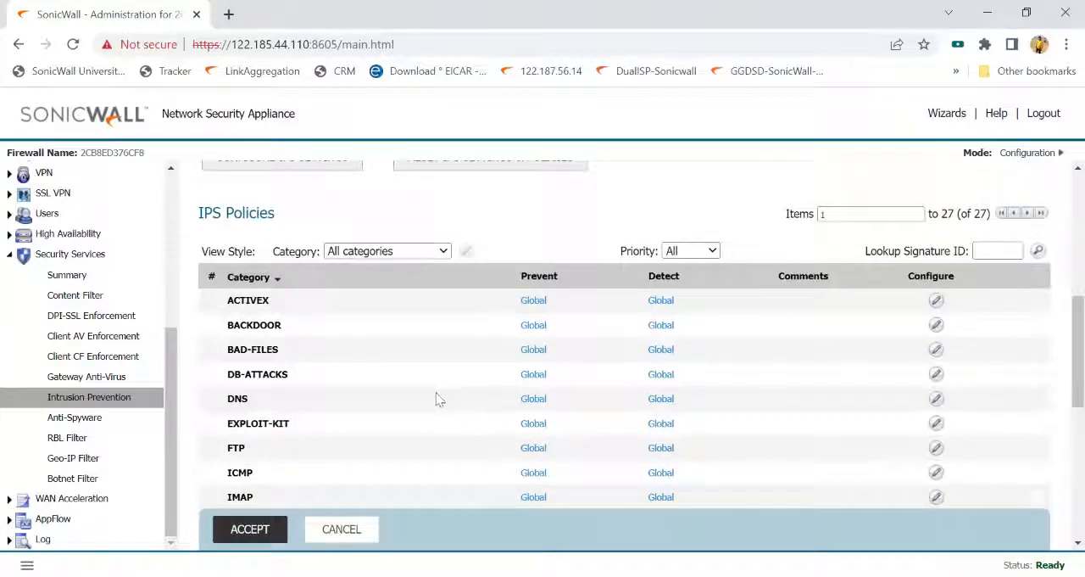
{"action": "left_click", "coordinate": [75, 417]}
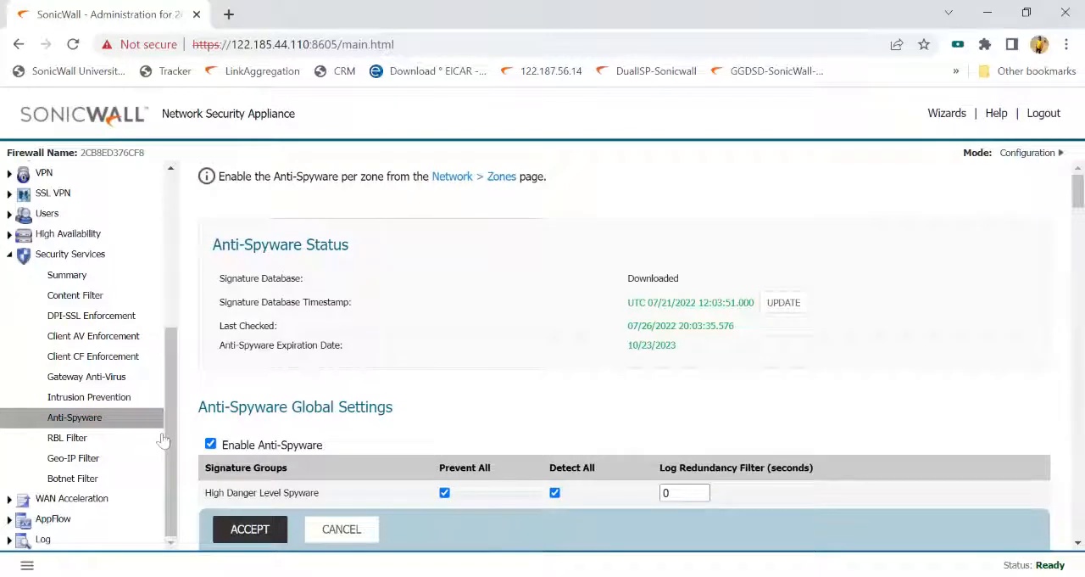
{"action": "scroll", "coordinate": [289, 458], "scroll_direction": "down", "scroll_amount": 2}
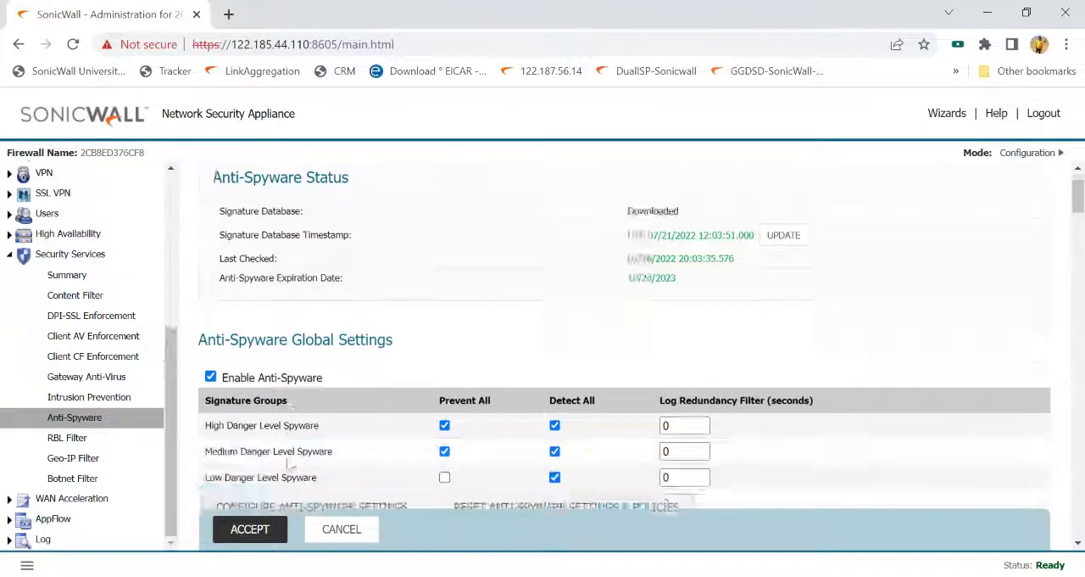
- Enable blocking of connections to and from Botnet Command and Control Servers in the Botnet Filter, save, and collapse Security Services
{"action": "left_click", "coordinate": [83, 480]}
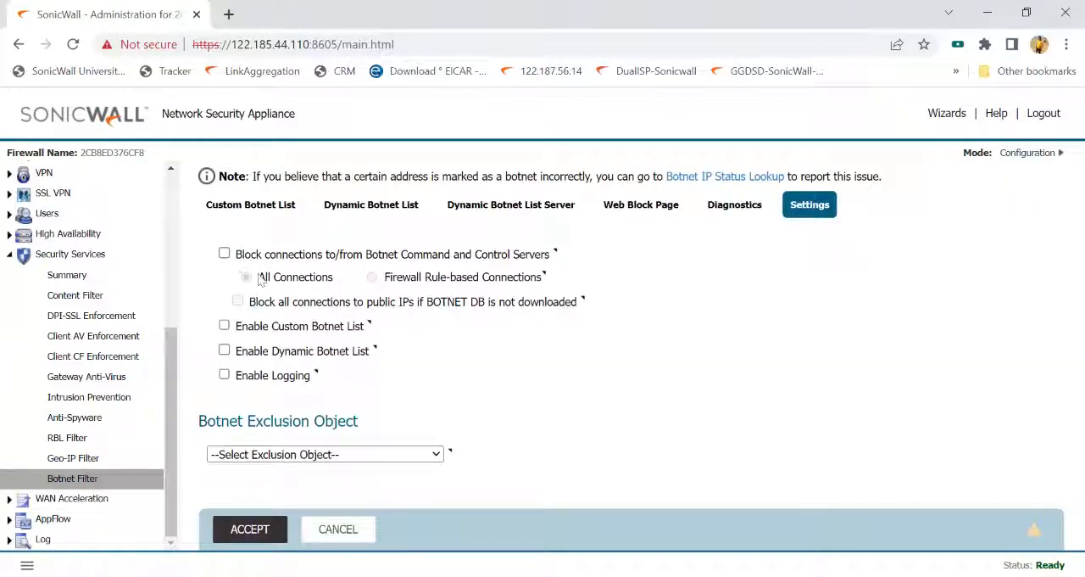
{"action": "left_click", "coordinate": [224, 253]}
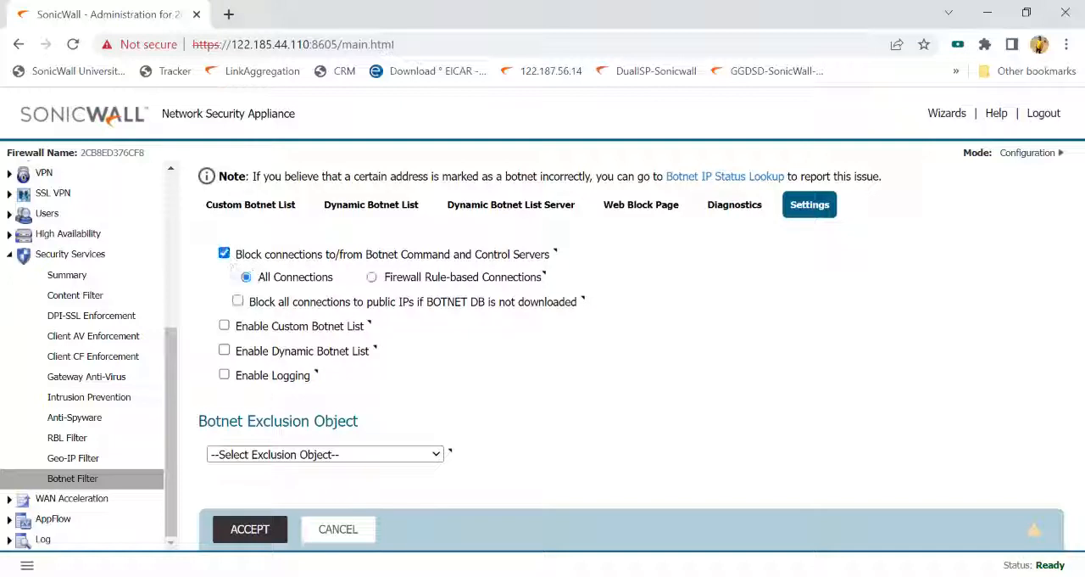
{"action": "left_click", "coordinate": [263, 532]}
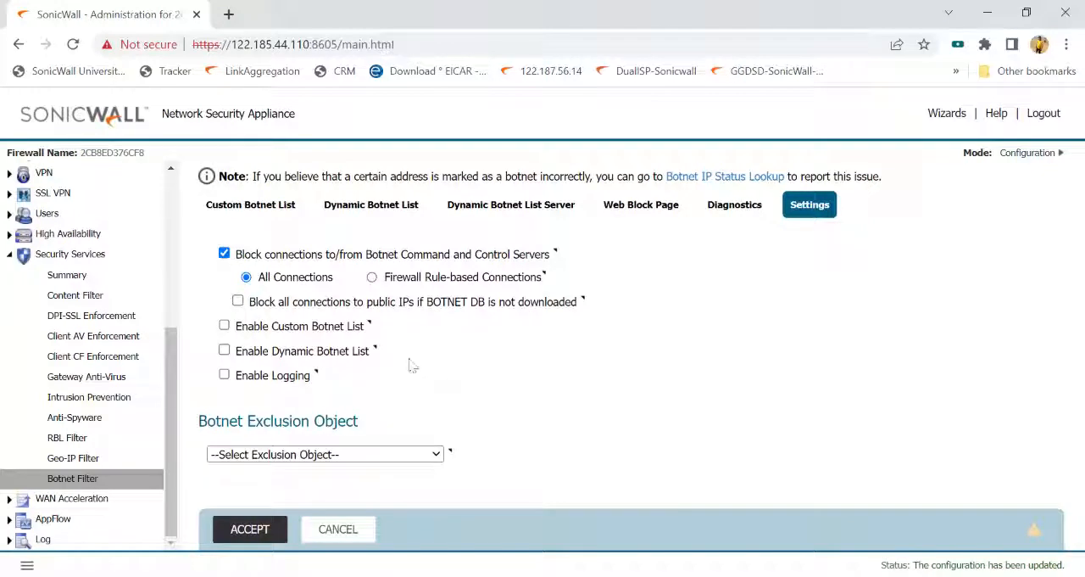
{"action": "left_click", "coordinate": [44, 256]}
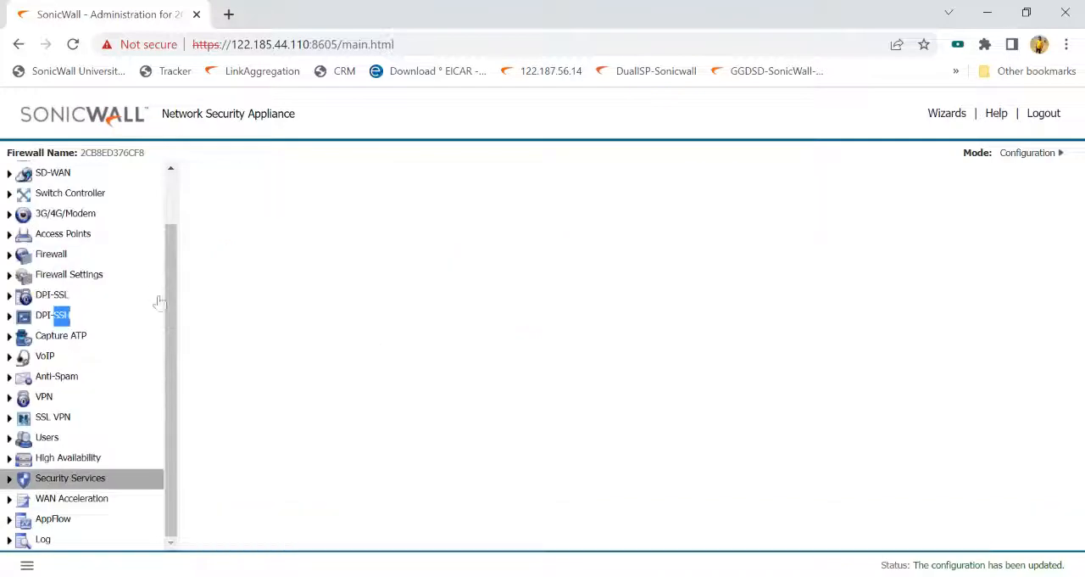
- Open the Capture ATP settings and examine the Basic Setup Checklist
{"action": "scroll", "coordinate": [116, 431], "scroll_direction": "up", "scroll_amount": 1}
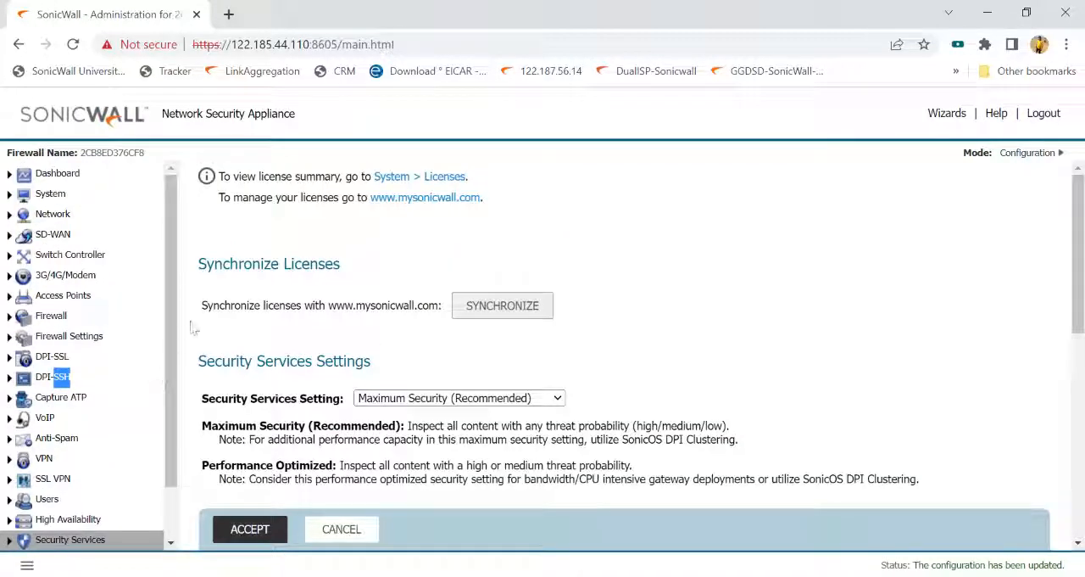
{"action": "left_click", "coordinate": [73, 404]}
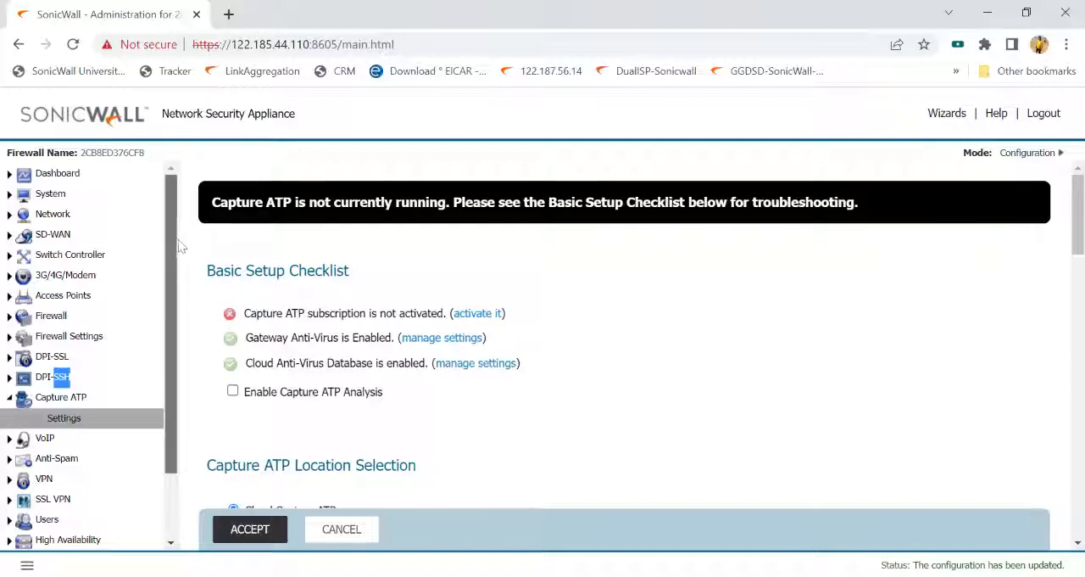
{"action": "left_click_drag", "start_coordinate": [177, 243], "coordinate": [164, 340]}
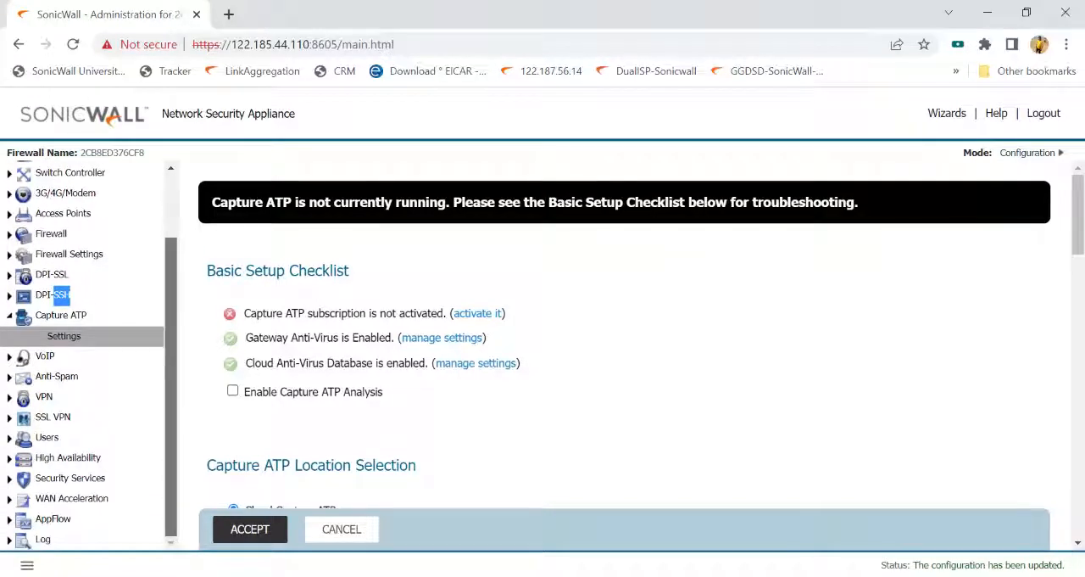
{"action": "scroll", "coordinate": [124, 343], "scroll_direction": "up", "scroll_amount": 2}
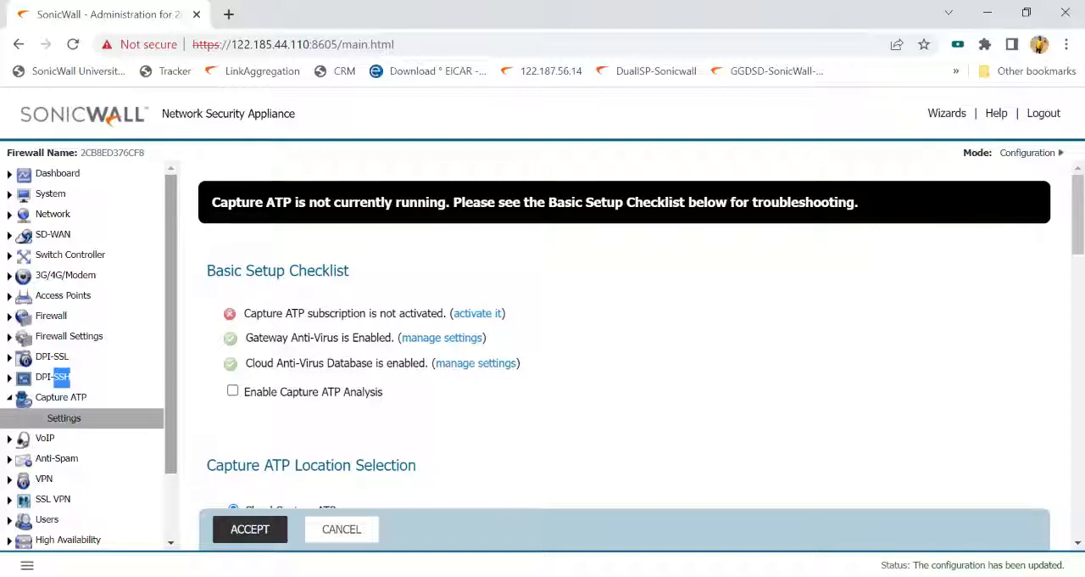
- Examine the DPI-SSL Client SSL general and certificate settings, and view the maximum connections details in the system status
{"action": "left_click", "coordinate": [52, 357]}
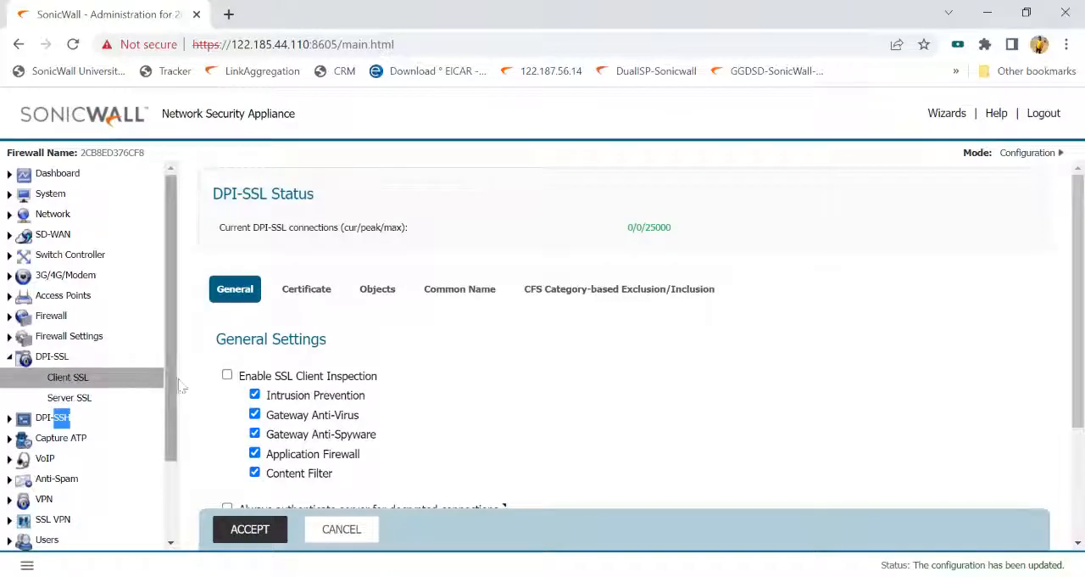
{"action": "left_click", "coordinate": [328, 295]}
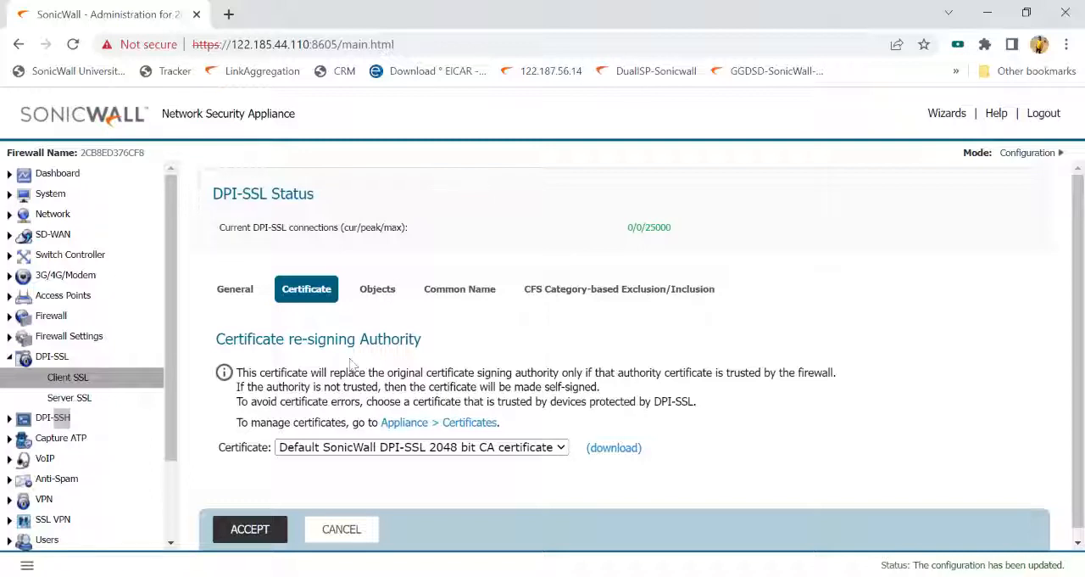
{"action": "left_click", "coordinate": [51, 194]}
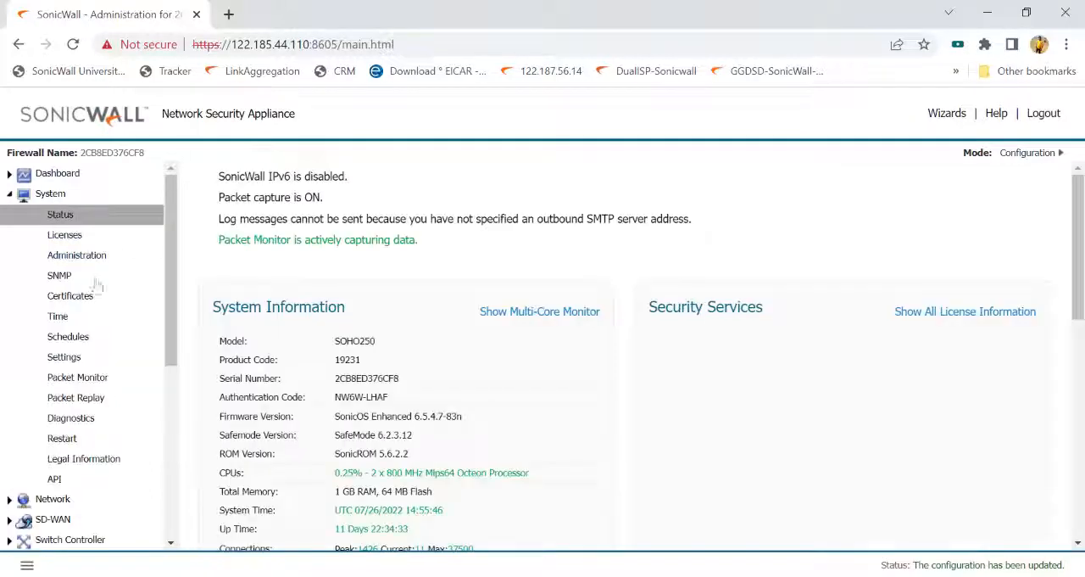
{"action": "scroll", "coordinate": [399, 398], "scroll_direction": "down", "scroll_amount": 3}
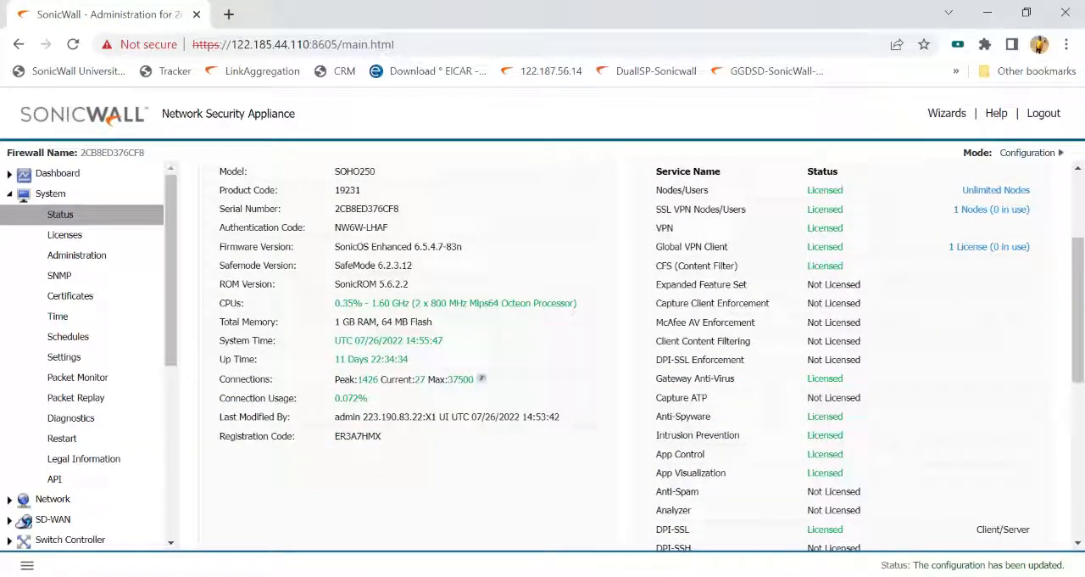
{"action": "mouse_move", "coordinate": [481, 379]}
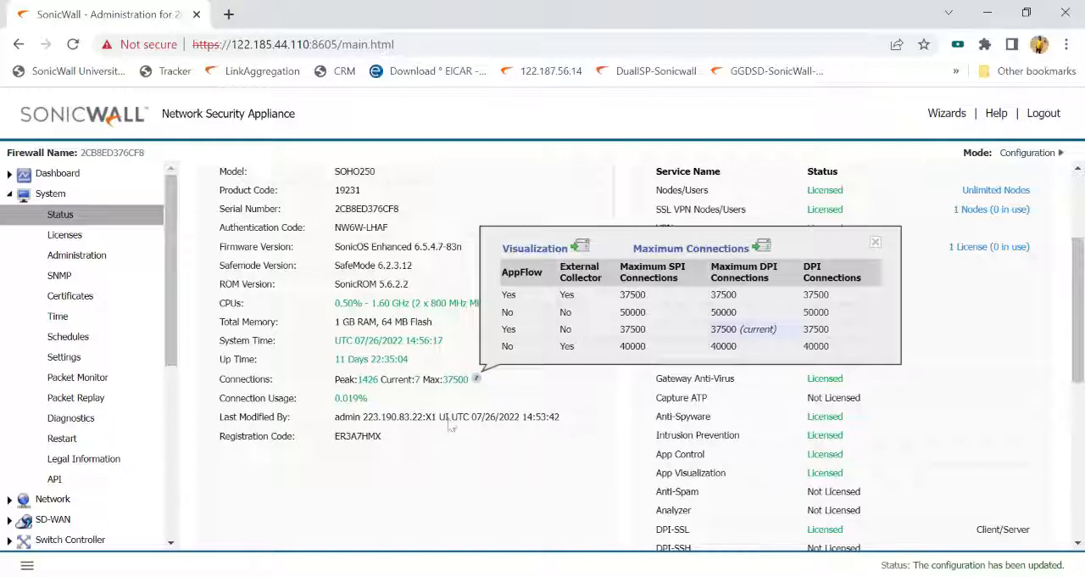
- Search the web in a new browser tab for "tz series datasheet gen6" and open the SonicWall TZ Series (Gen 6) datasheet PDF
{"action": "left_click", "coordinate": [229, 14]}
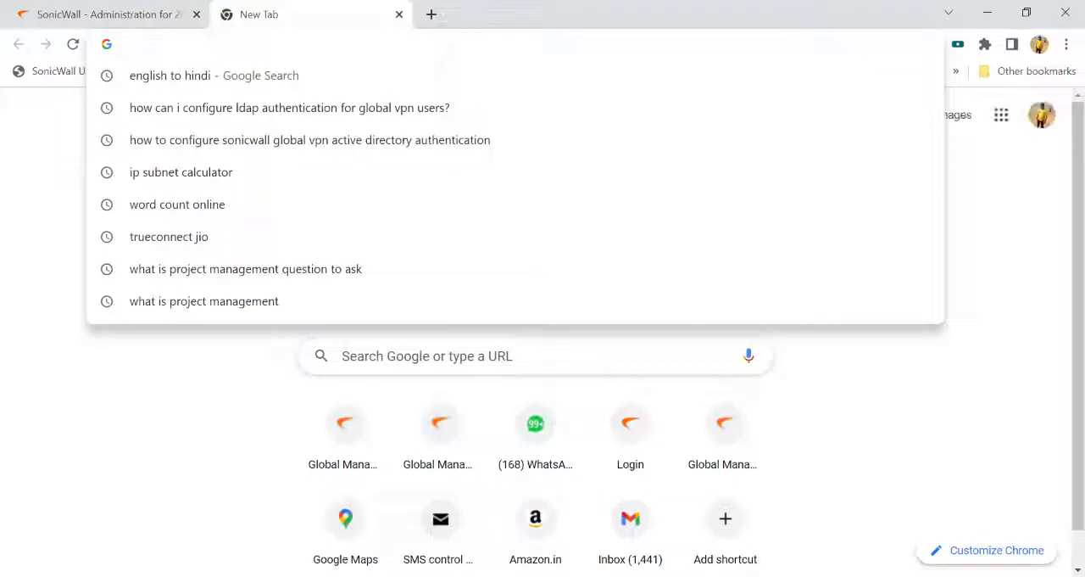
{"action": "type", "text": "tz seri"}
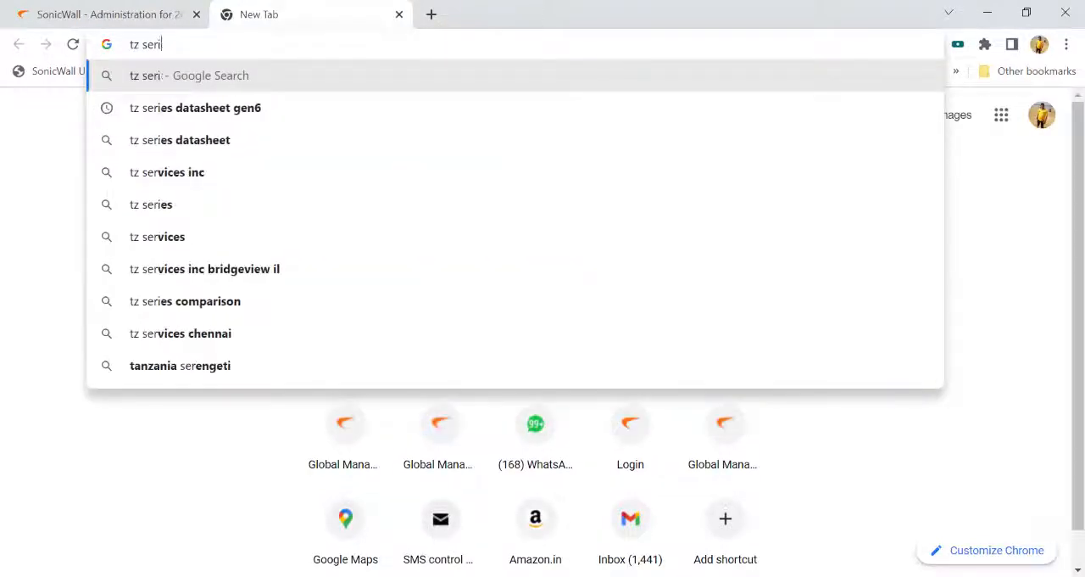
{"action": "type", "text": "es datashe"}
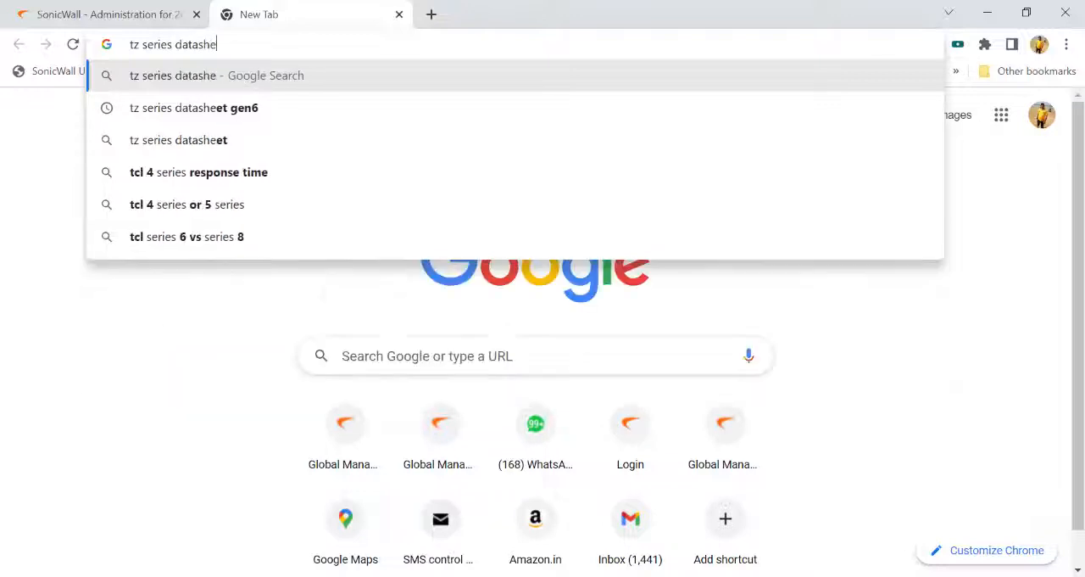
{"action": "left_click", "coordinate": [279, 114]}
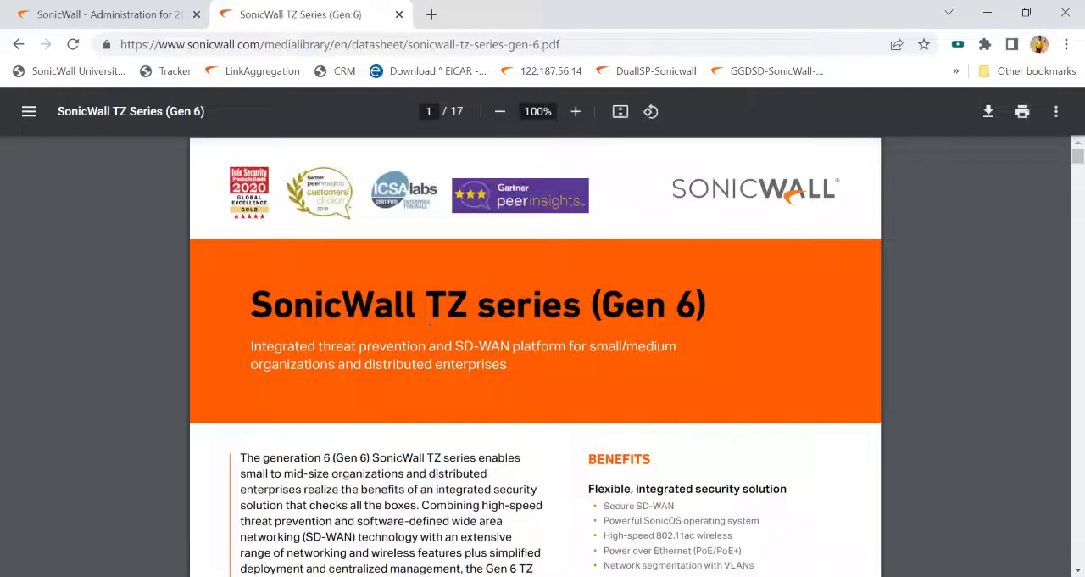
- Find "dpi" in the datasheet and go through the matches to the DPI SSL throughput row of the firewall performance table
{"action": "key", "text": "ctrl+f"}
{"action": "type", "text": "dpi"}
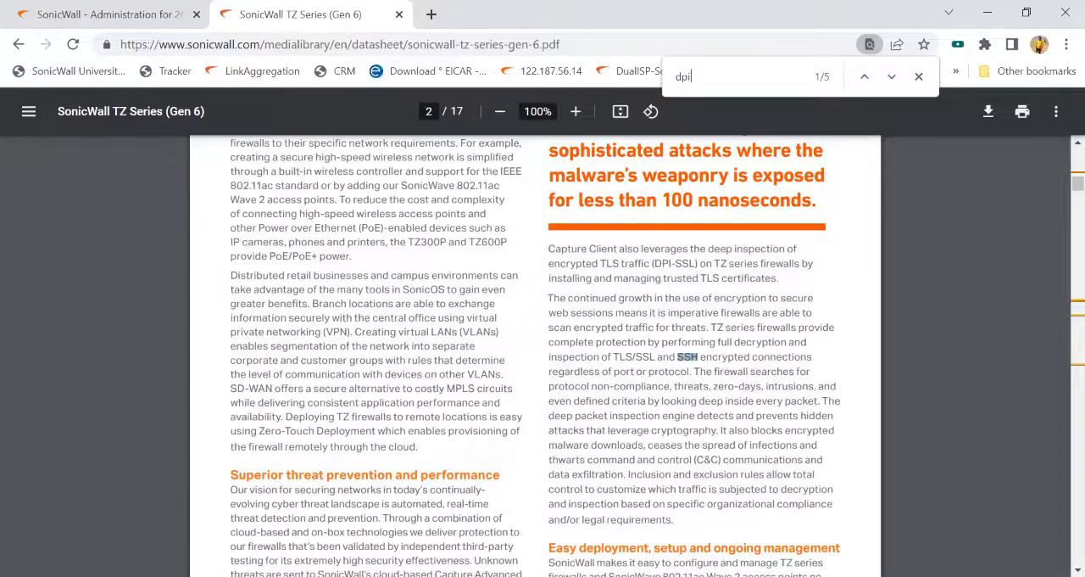
{"action": "key", "text": "Return"}
{"action": "key", "text": "Return"}
{"action": "key", "text": "Return"}
{"action": "key", "text": "Return"}
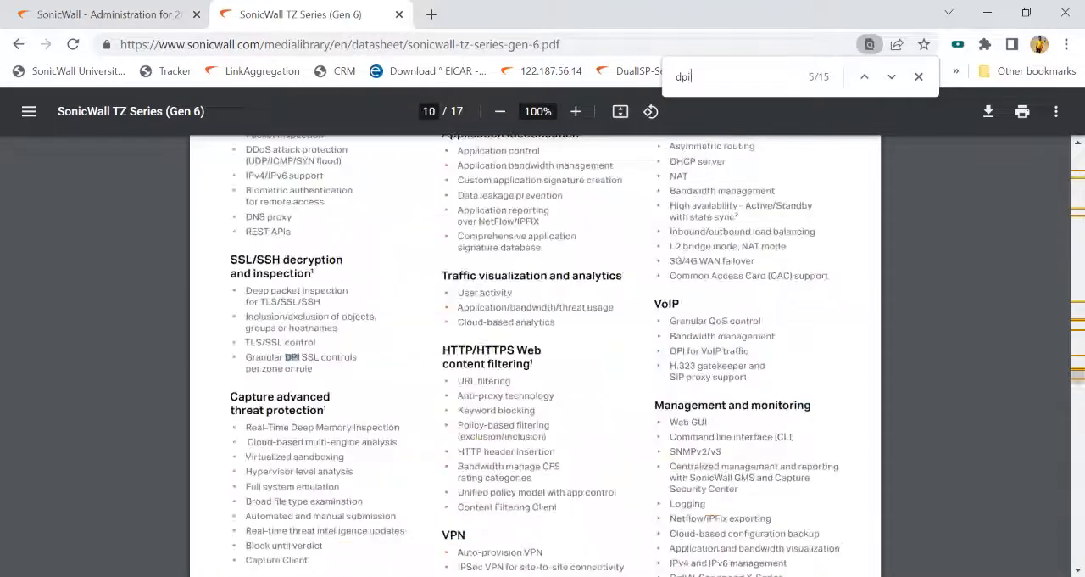
{"action": "key", "text": "Return"}
{"action": "key", "text": "Return"}
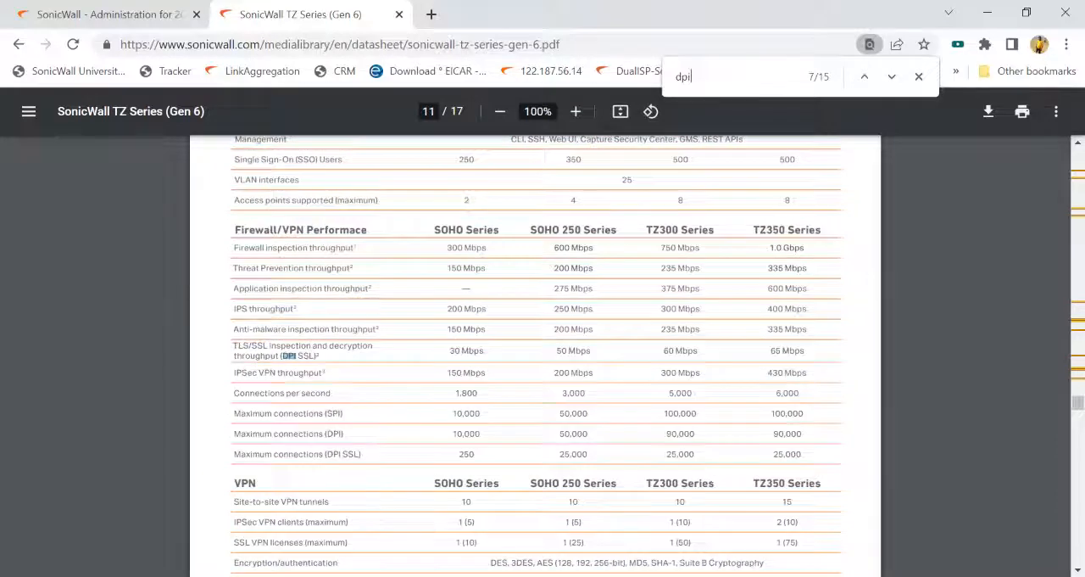
- Highlight the SOHO Series firewall inspection throughput and its DPI SSL throughput for comparison, and close the datasheet
{"action": "left_click_drag", "start_coordinate": [447, 248], "coordinate": [487, 247]}
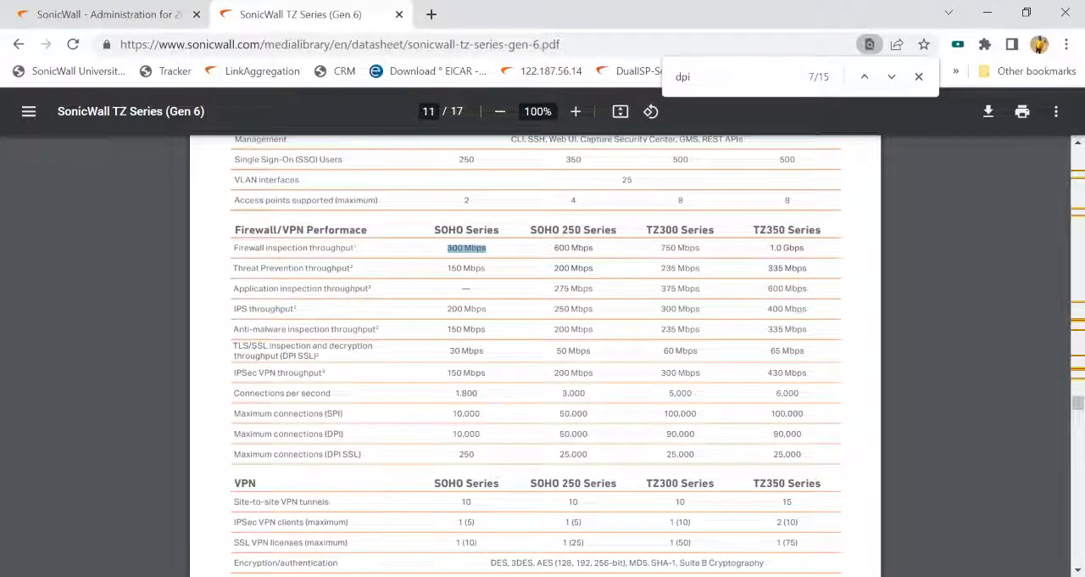
{"action": "left_click_drag", "start_coordinate": [449, 351], "coordinate": [484, 350]}
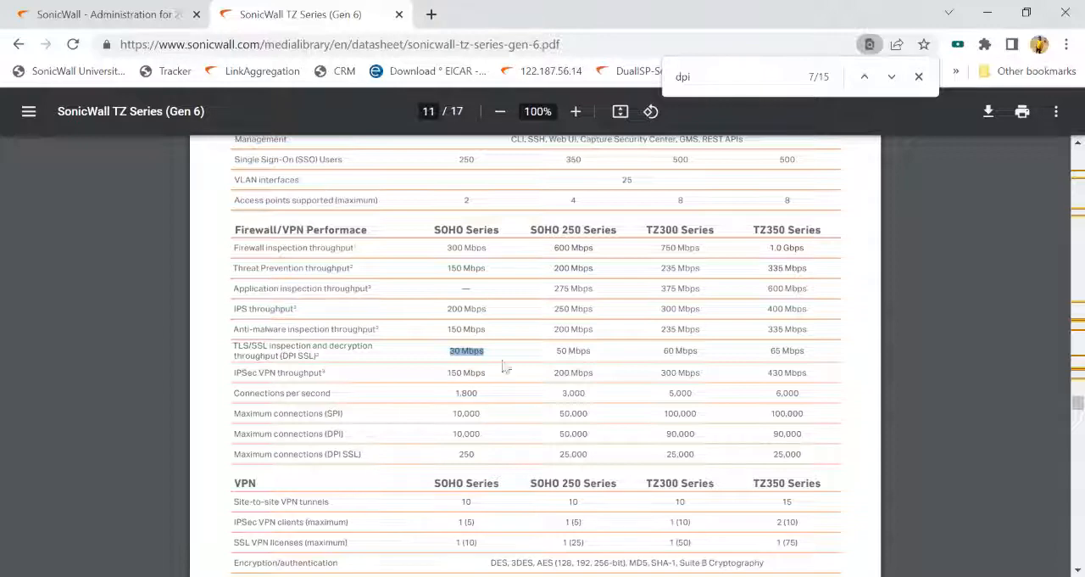
{"action": "left_click", "coordinate": [399, 16]}
- Open the WAN to WAN firewall access rules and inspect the SSH Management rule's source, destination and service
{"action": "scroll", "coordinate": [85, 407], "scroll_direction": "down", "scroll_amount": 2}
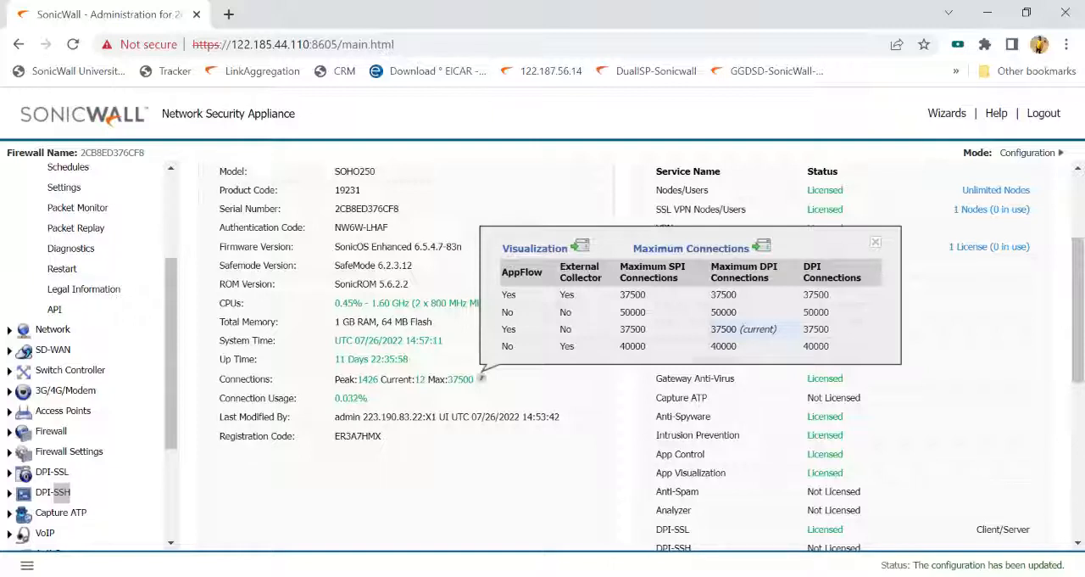
{"action": "scroll", "coordinate": [53, 212], "scroll_direction": "up", "scroll_amount": 2}
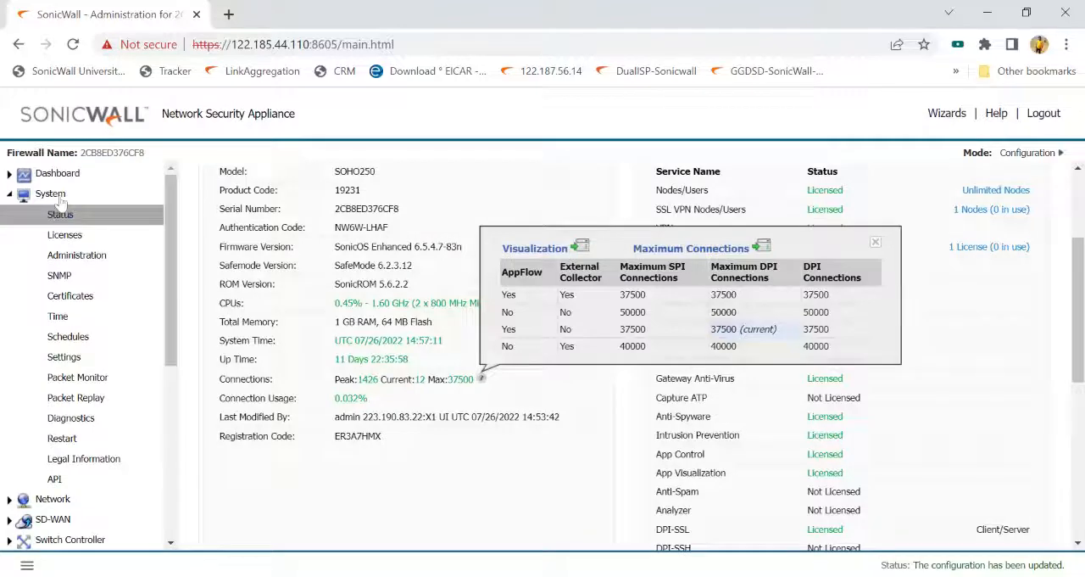
{"action": "left_click", "coordinate": [53, 194]}
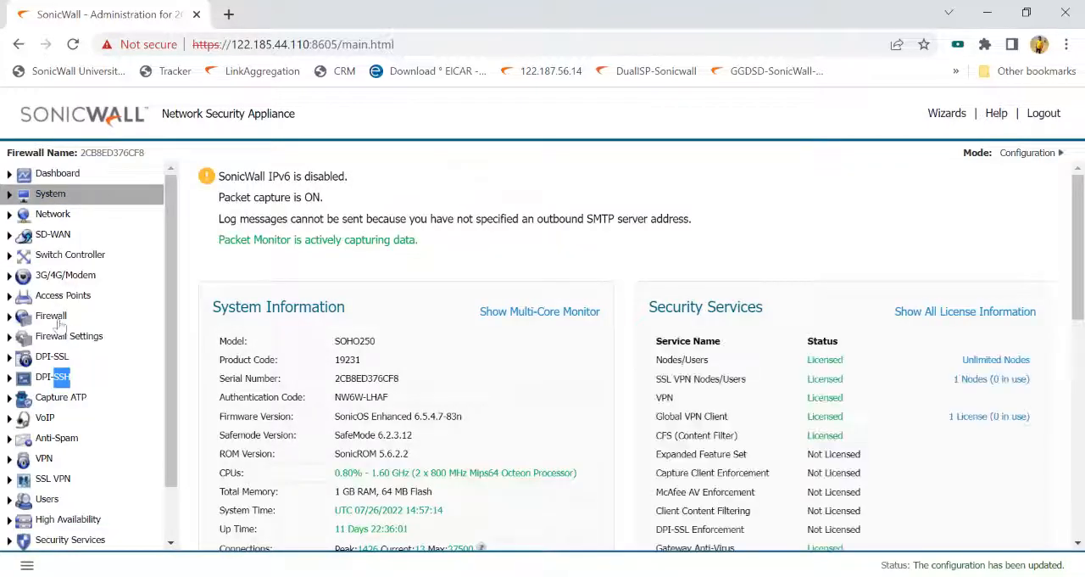
{"action": "left_click", "coordinate": [51, 315]}
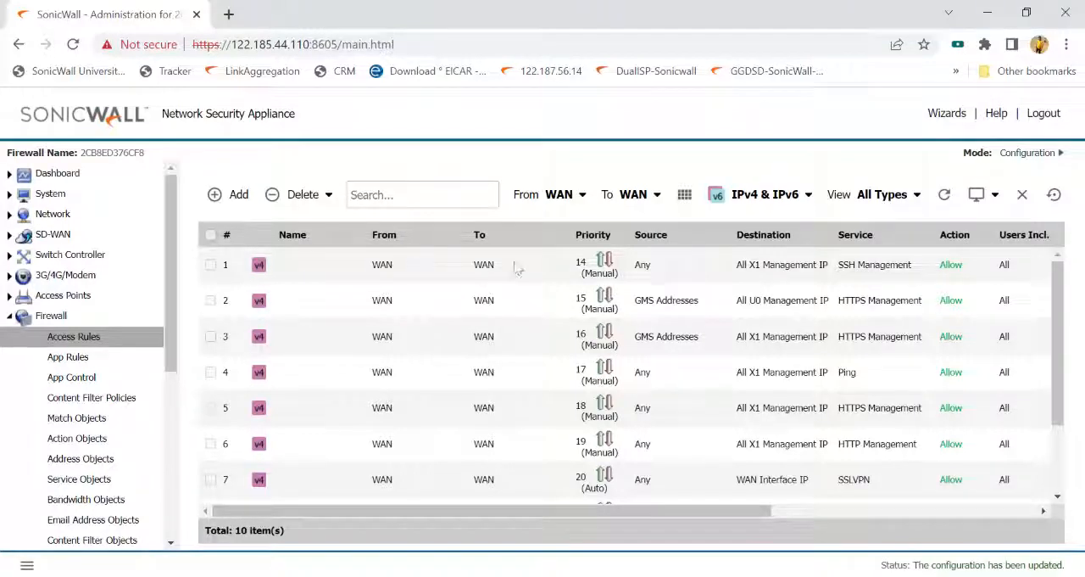
{"action": "double_click", "coordinate": [641, 267]}
{"action": "left_click_drag", "start_coordinate": [743, 267], "coordinate": [914, 269]}
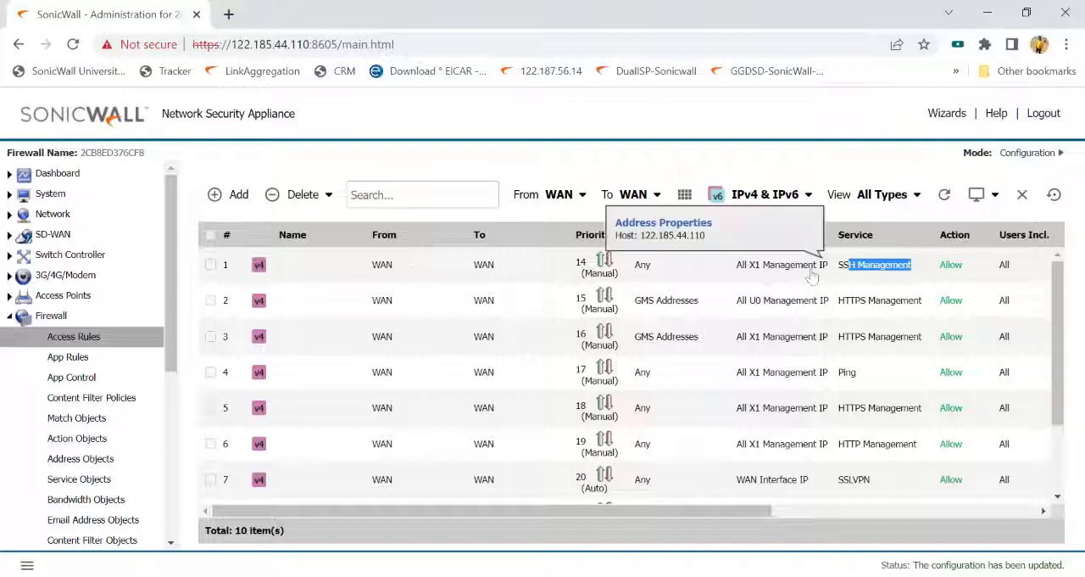
{"action": "mouse_move", "coordinate": [852, 267]}
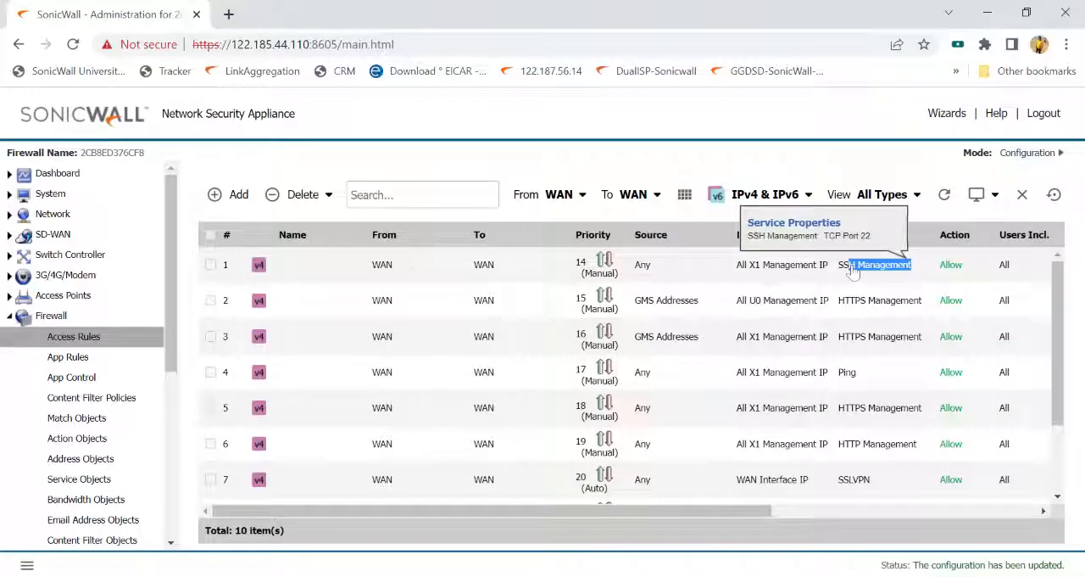